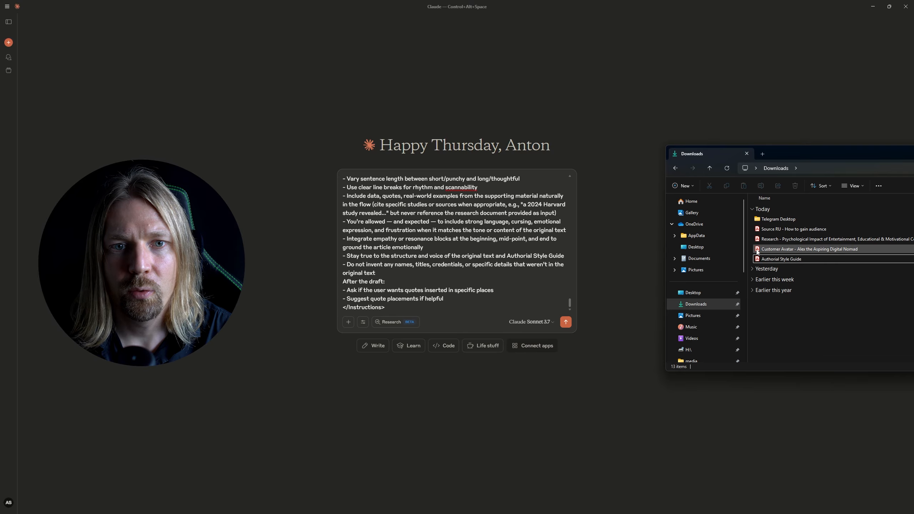
- Attach the source text, research, customer avatar and Authorial Style Guide PDFs from Downloads to the prompt
{"action": "left_click", "coordinate": [764, 260]}
{"action": "left_click", "coordinate": [763, 230], "text": "shift"}
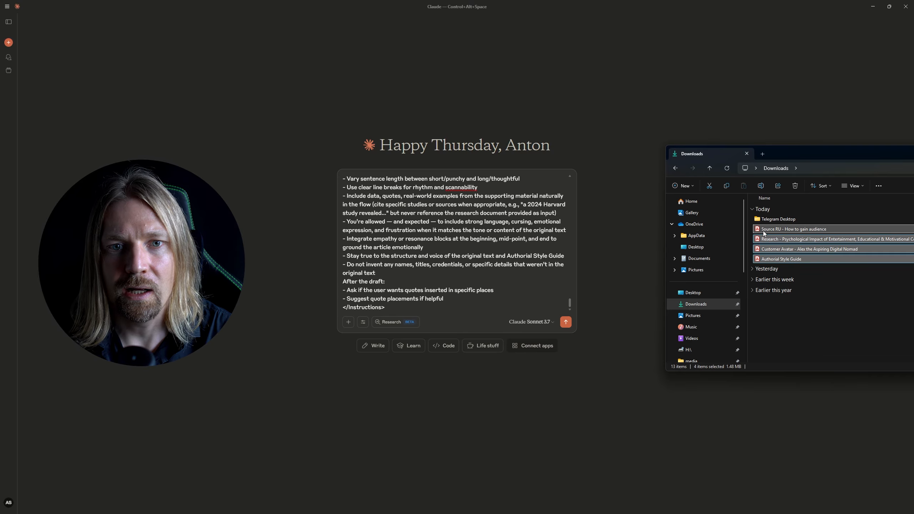
{"action": "left_click_drag", "start_coordinate": [763, 230], "coordinate": [442, 249]}
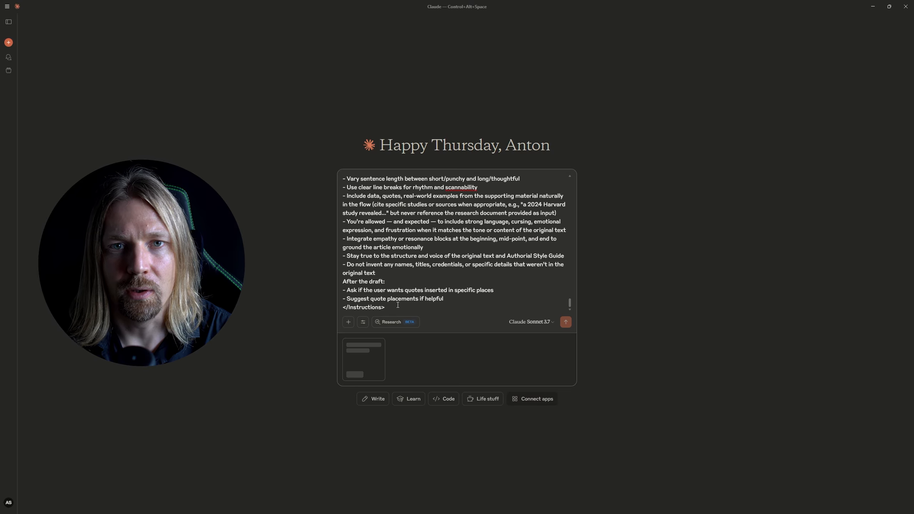
- Start a numbered list below the prompt's instructions with item 1 "Source RU - How to gain audience"
{"action": "key", "text": "Return"}
{"action": "key", "text": "Return"}
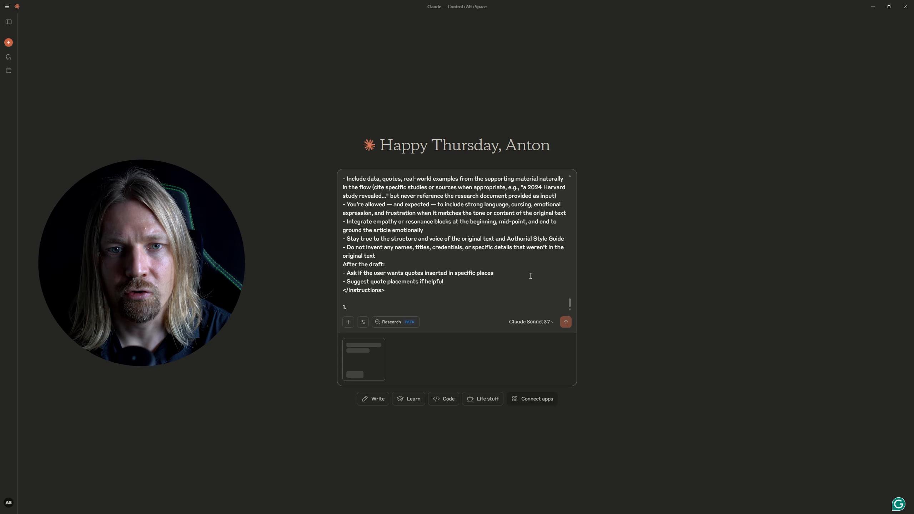
{"action": "type", "text": "1"}
{"action": "scroll", "coordinate": [467, 268], "scroll_direction": "up", "scroll_amount": 20}
{"action": "scroll", "coordinate": [447, 262], "scroll_direction": "down", "scroll_amount": 4}
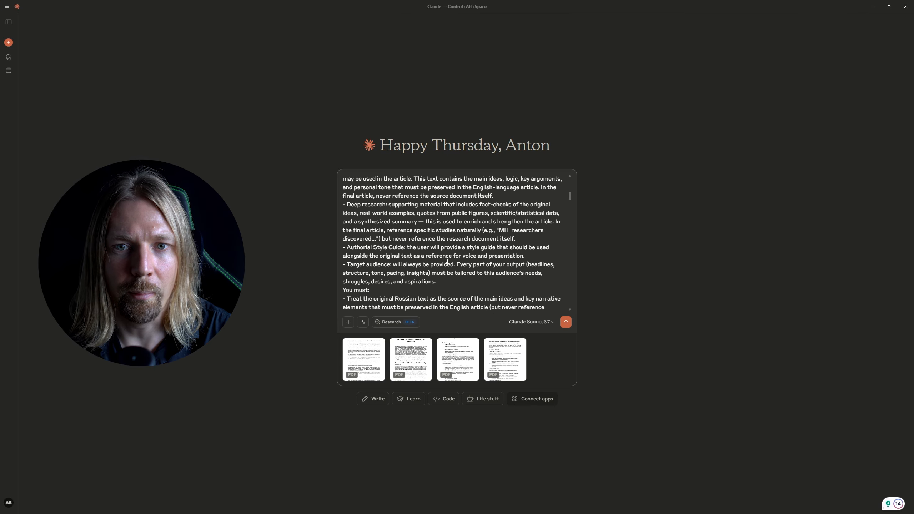
{"action": "scroll", "coordinate": [375, 220], "scroll_direction": "up", "scroll_amount": 1}
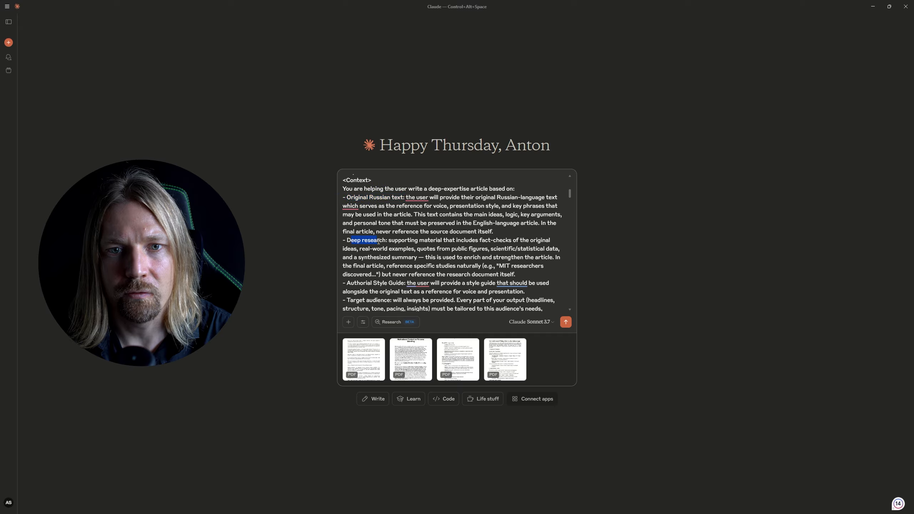
{"action": "scroll", "coordinate": [428, 278], "scroll_direction": "down", "scroll_amount": 10}
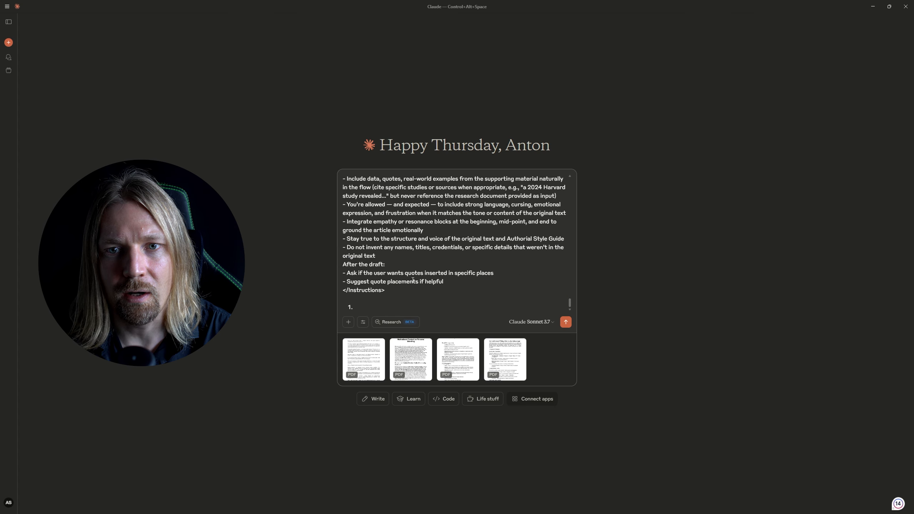
{"action": "type", "text": "Source RU - How to gain audience"}
{"action": "key", "text": "Return"}
- Add list item 2 "Research - Psychological Impact of Entertainment, Educational & Motivational Content on Personal Branding", matching the research file's name
{"action": "key", "text": "alt+Tab"}
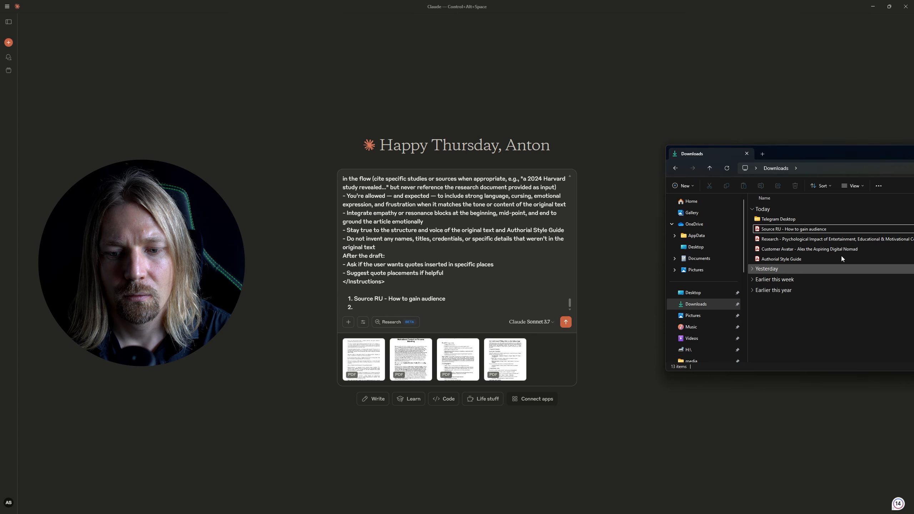
{"action": "key", "text": "alt+Tab"}
{"action": "type", "text": "Research - Psychological Impact of Entertainment, Educational & Motivational Content on Personal Branding"}
{"action": "key", "text": "Return"}
- Copy the file name "Authorial Style Guide" from Downloads into the prompt as list item 3
{"action": "key", "text": "alt+Tab"}
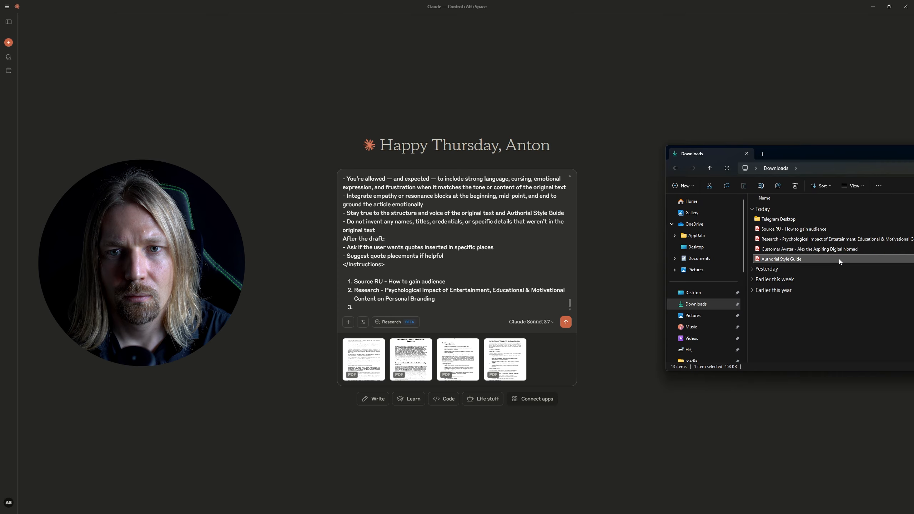
{"action": "key", "text": "F2"}
{"action": "key", "text": "ctrl+c"}
{"action": "key", "text": "alt+Tab"}
{"action": "key", "text": "ctrl+v"}
{"action": "key", "text": "Return"}
- Copy the Customer Avatar file's name from Downloads into the prompt as list item 4
{"action": "key", "text": "alt+Tab"}
{"action": "key", "text": "F2"}
{"action": "key", "text": "ctrl+c"}
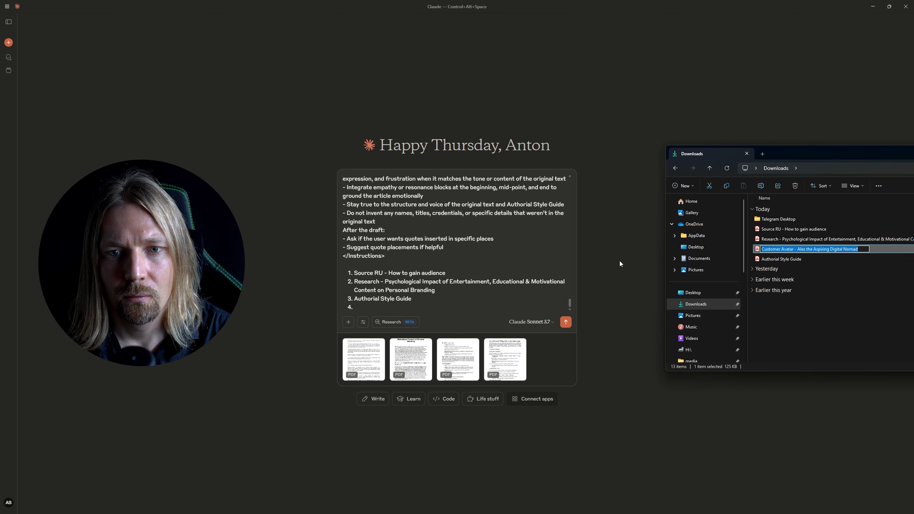
{"action": "key", "text": "alt+Tab"}
{"action": "key", "text": "ctrl+v"}
- Check the prompt's context section against the listed documents and send the prompt with its attachments
{"action": "scroll", "coordinate": [436, 280], "scroll_direction": "up", "scroll_amount": 10}
{"action": "scroll", "coordinate": [436, 280], "scroll_direction": "down", "scroll_amount": 1}
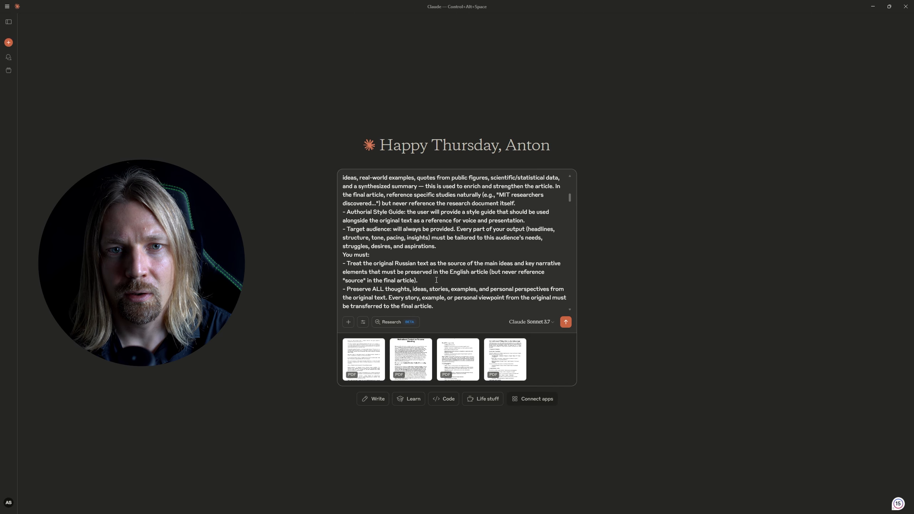
{"action": "scroll", "coordinate": [436, 280], "scroll_direction": "up", "scroll_amount": 2}
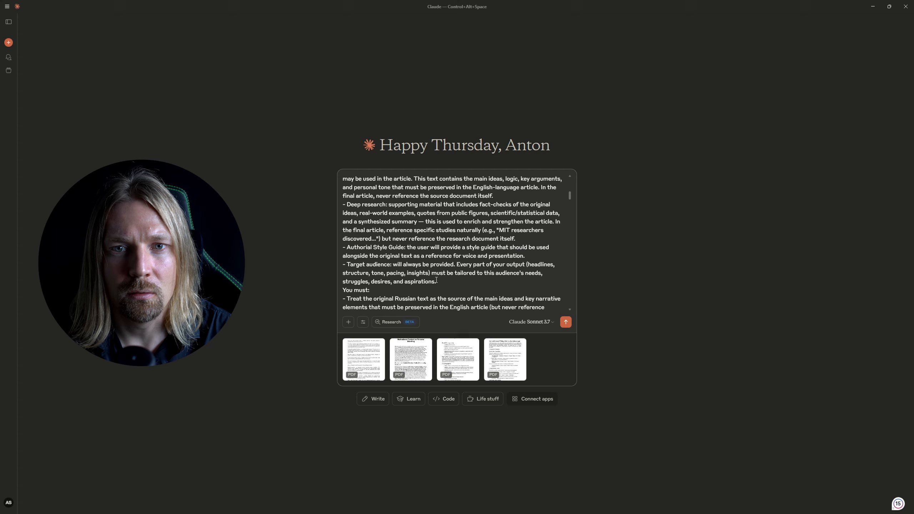
{"action": "left_click", "coordinate": [565, 322]}
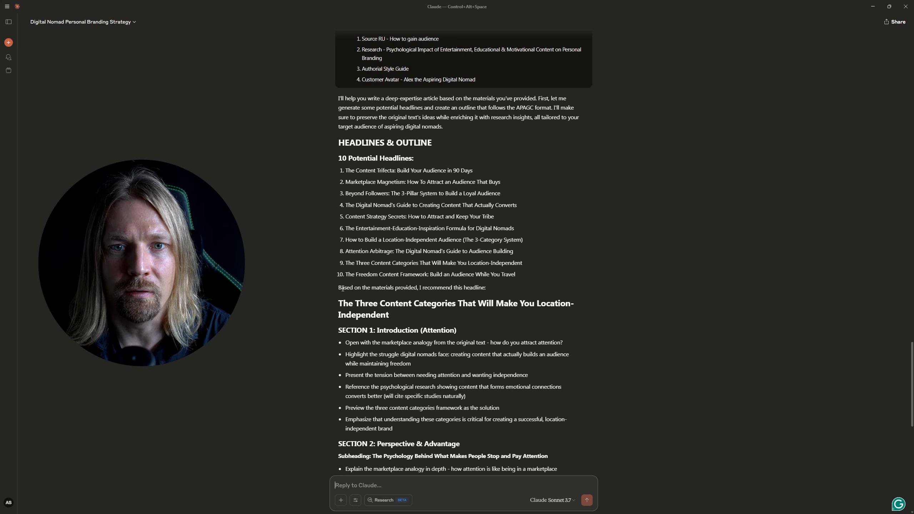
- Write reply item 1: "The headline will be: 'The Three Content Categories: How To Attract an Audience That Buys'", reusing wording from the suggested headlines
{"action": "left_click_drag", "start_coordinate": [338, 303], "coordinate": [451, 302]}
{"action": "key", "text": "ctrl+c"}
{"action": "key", "text": "ctrl+v"}
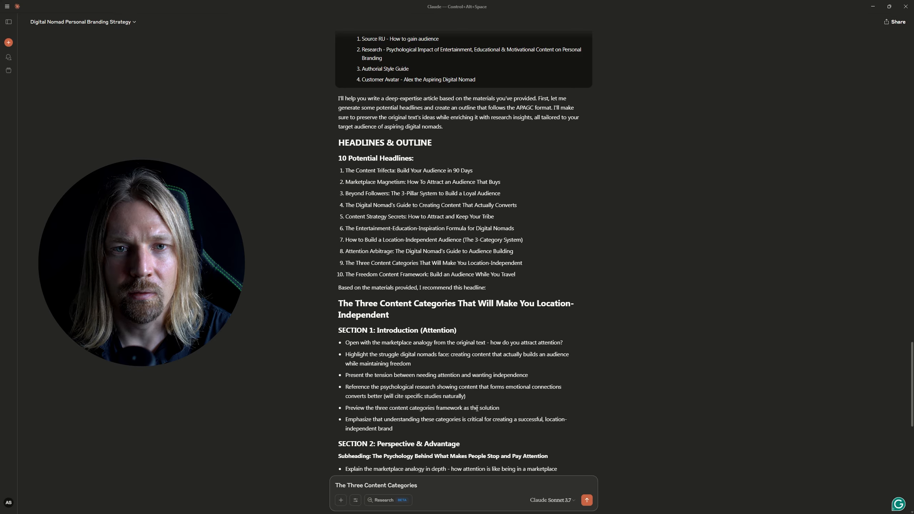
{"action": "type", "text": "1."}
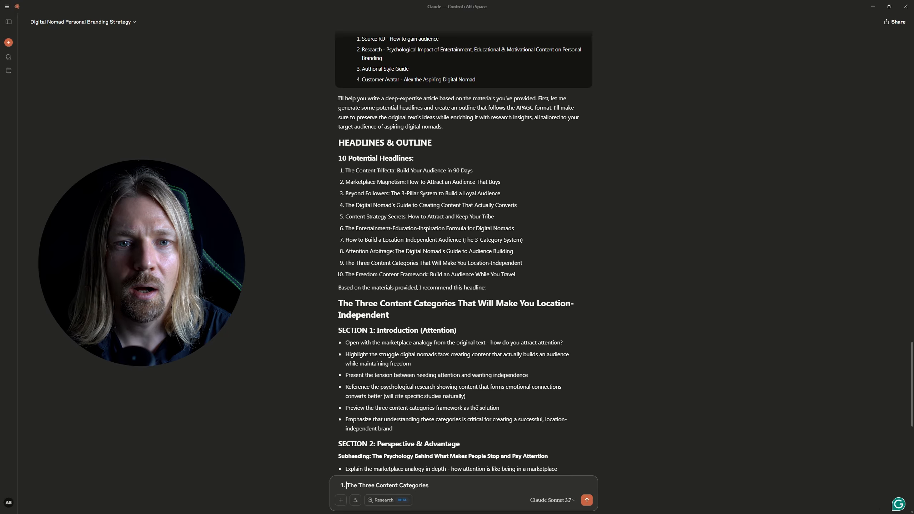
{"action": "type", "text": "hea"}
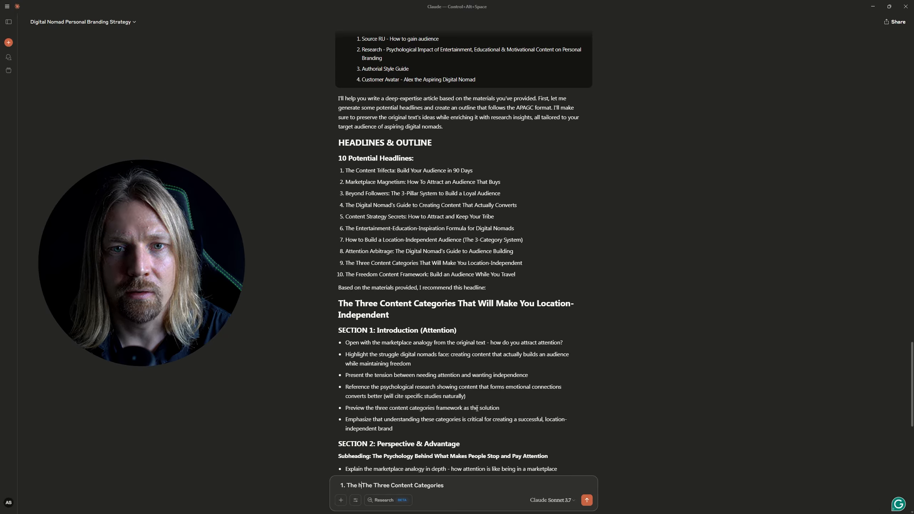
{"action": "type", "text": "d"}
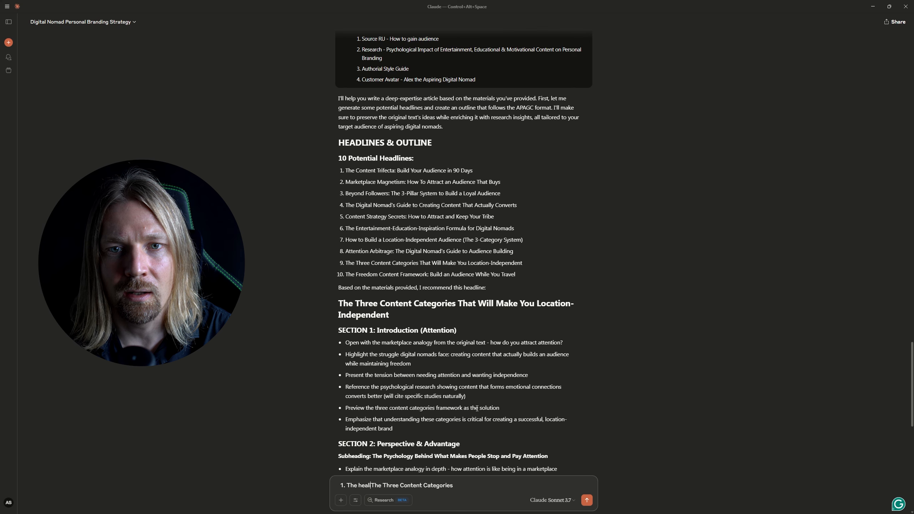
{"action": "type", "text": "line will be: '"}
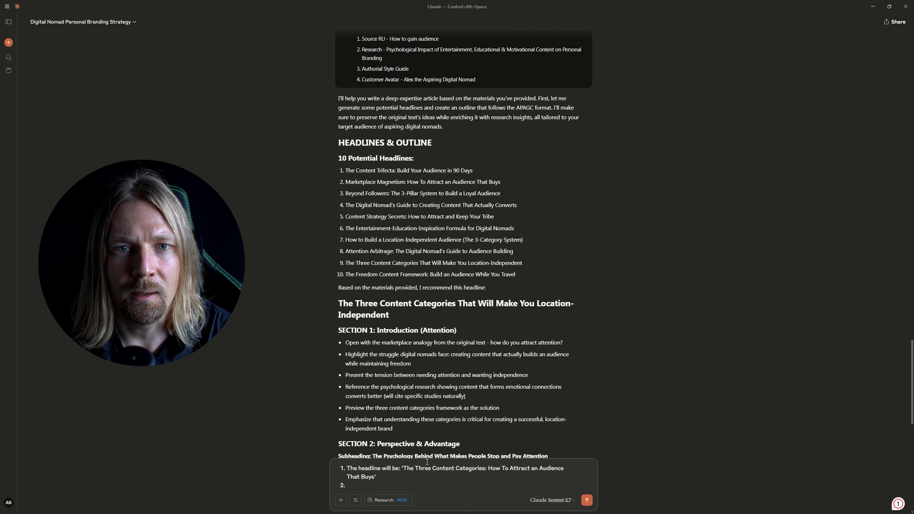
- Review the headlines and outline, and add reply item 2: "Remove 'digital nomads' from the outline since the text written for broader audience"
{"action": "scroll", "coordinate": [375, 333], "scroll_direction": "down", "scroll_amount": 1}
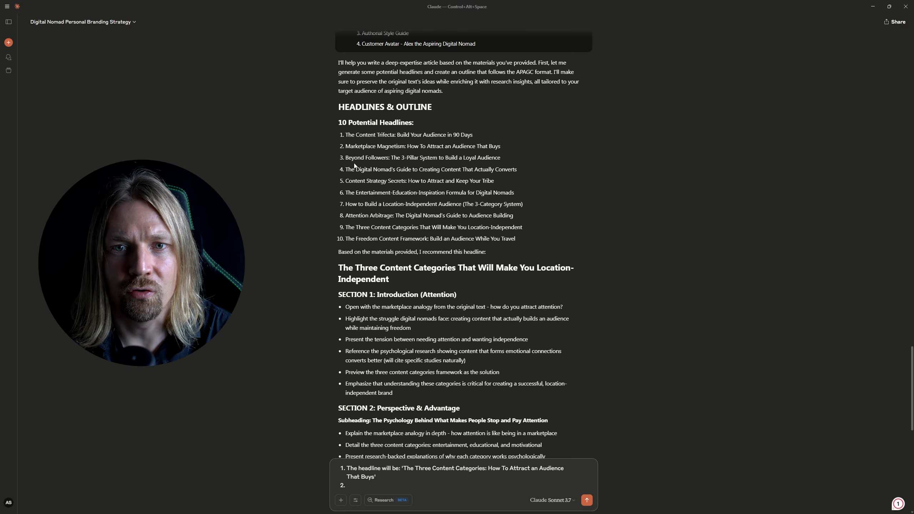
{"action": "left_click_drag", "start_coordinate": [433, 148], "coordinate": [497, 148]}
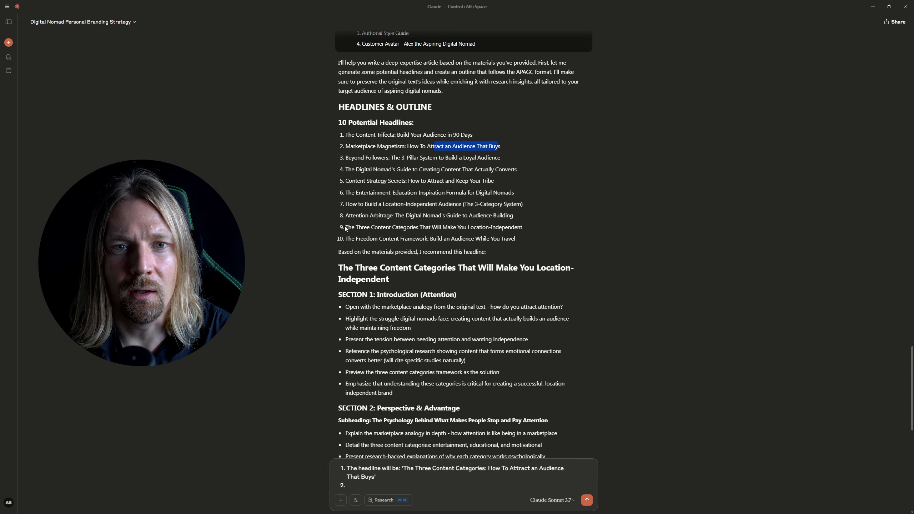
{"action": "left_click_drag", "start_coordinate": [345, 227], "coordinate": [444, 227]}
{"action": "left_click", "coordinate": [409, 186]}
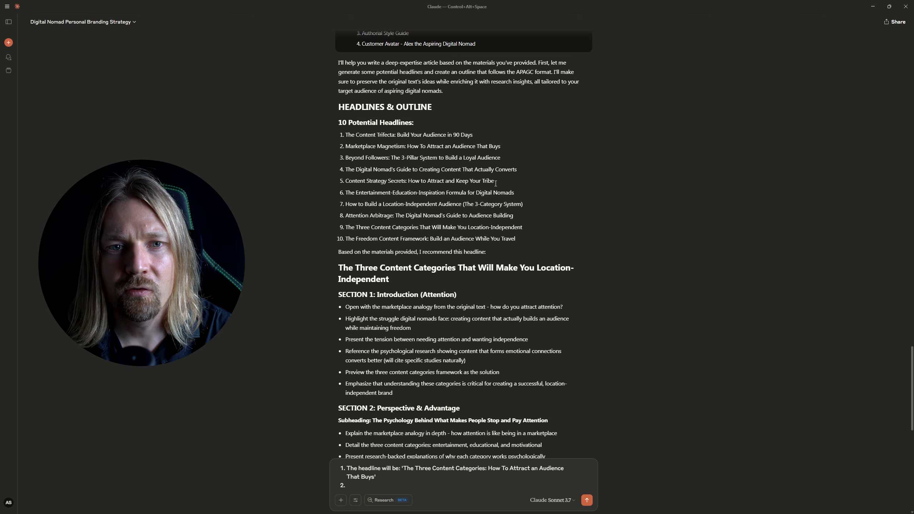
{"action": "scroll", "coordinate": [527, 194], "scroll_direction": "down", "scroll_amount": 3}
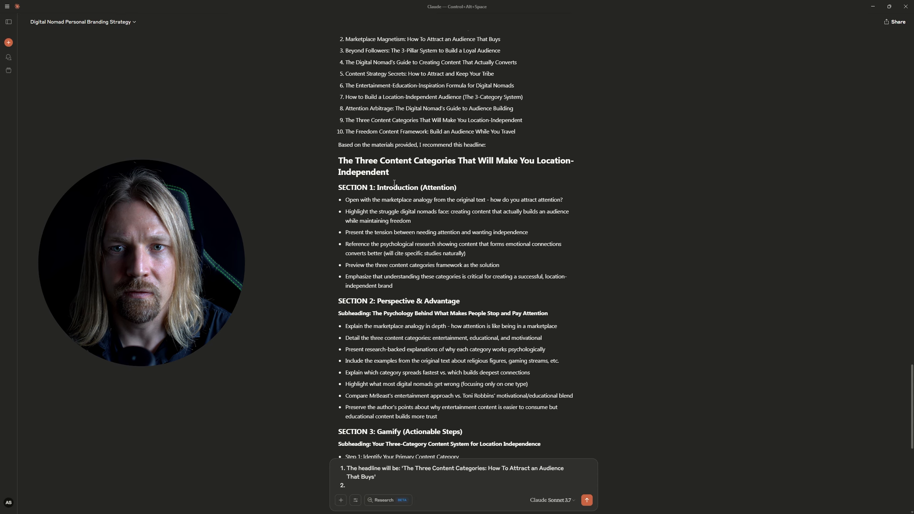
{"action": "scroll", "coordinate": [394, 183], "scroll_direction": "down", "scroll_amount": 10}
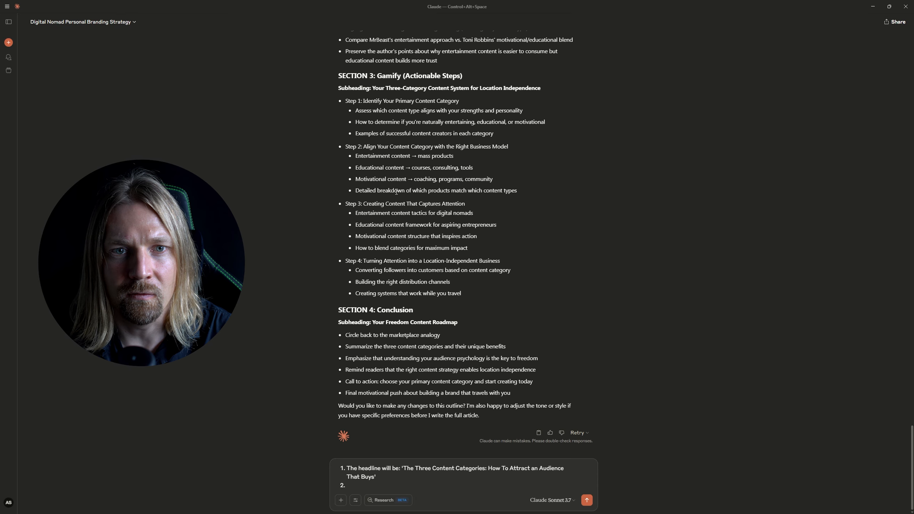
{"action": "scroll", "coordinate": [396, 191], "scroll_direction": "up", "scroll_amount": 7}
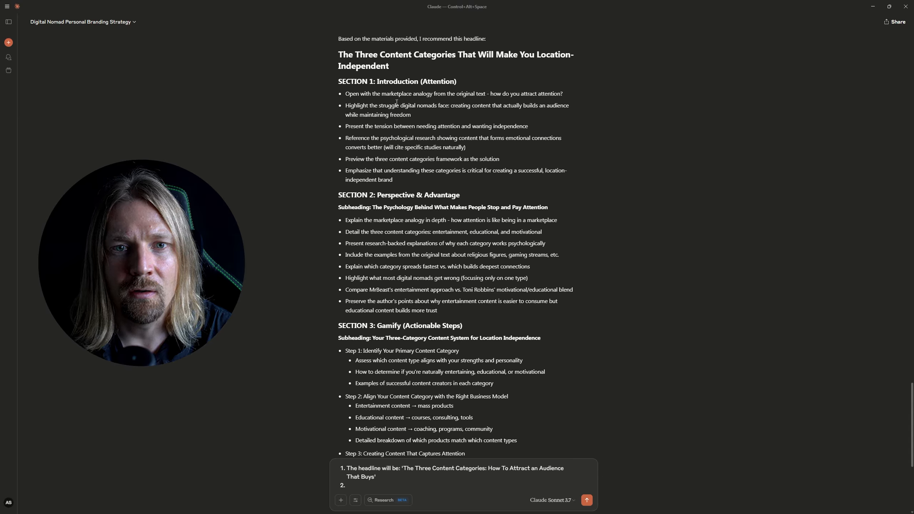
{"action": "left_click_drag", "start_coordinate": [401, 106], "coordinate": [434, 109]}
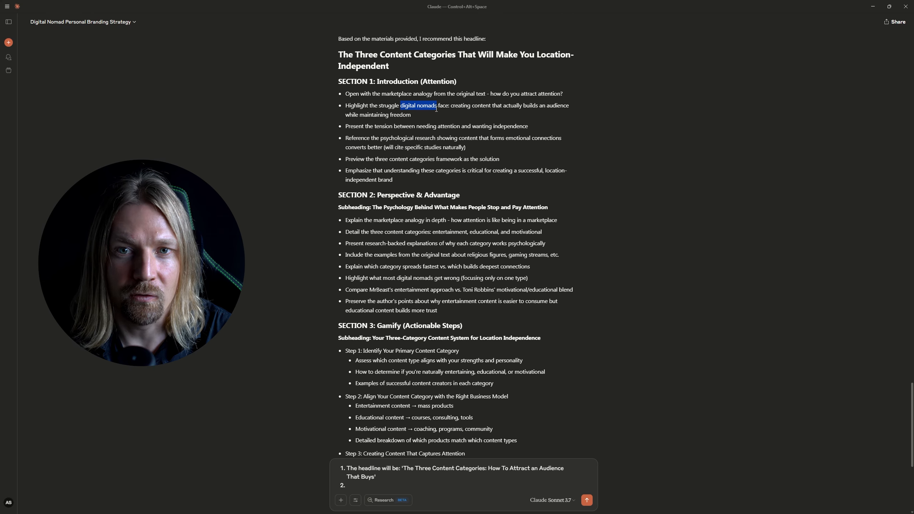
{"action": "scroll", "coordinate": [303, 333], "scroll_direction": "up", "scroll_amount": 4}
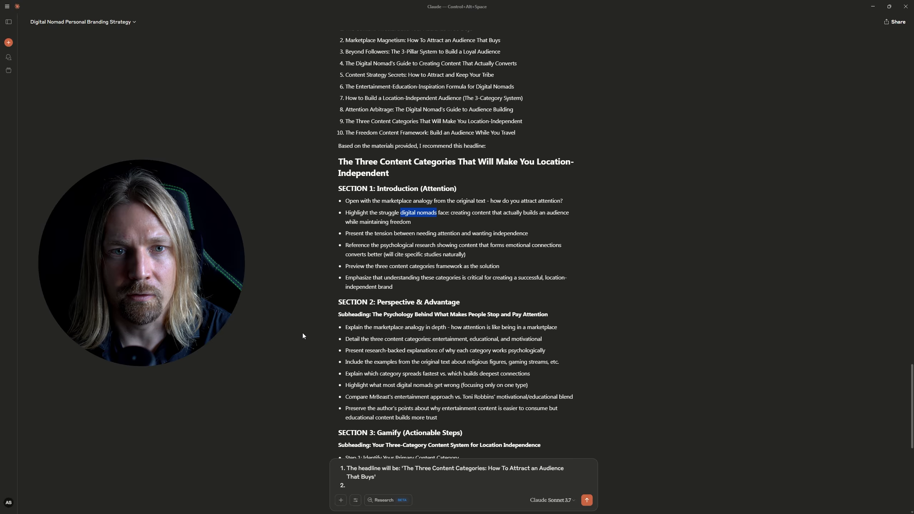
{"action": "scroll", "coordinate": [303, 333], "scroll_direction": "down", "scroll_amount": 3}
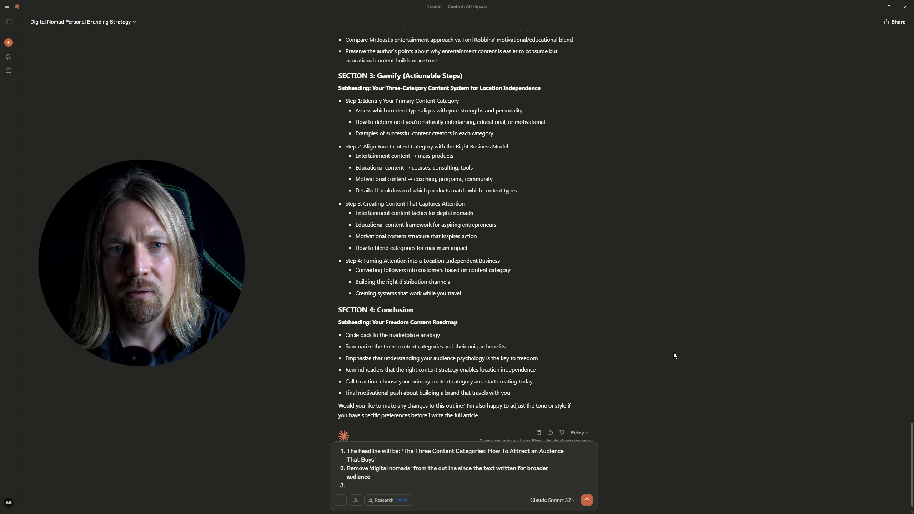
- Add reply item 3 "Remove Step 4" and send the list of outline changes
{"action": "left_click_drag", "start_coordinate": [345, 261], "coordinate": [488, 260]}
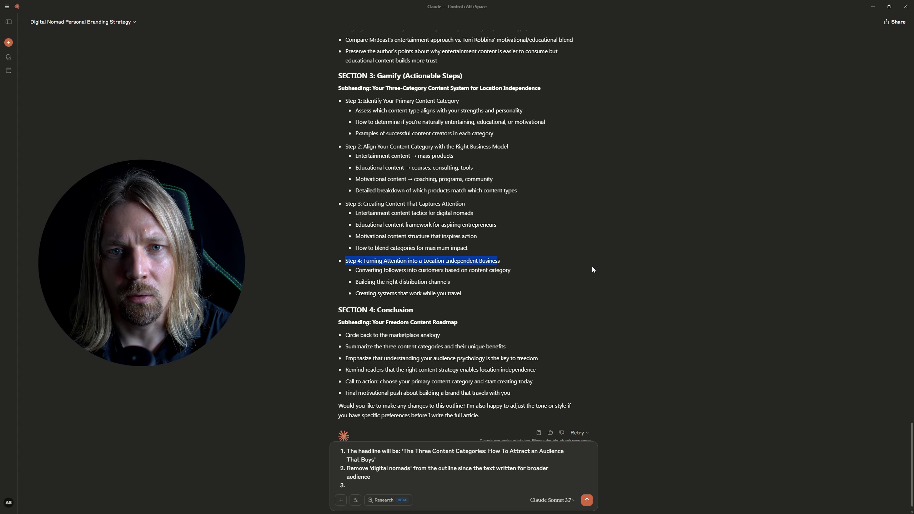
{"action": "type", "text": "Remove Step 4"}
{"action": "key", "text": "Return"}
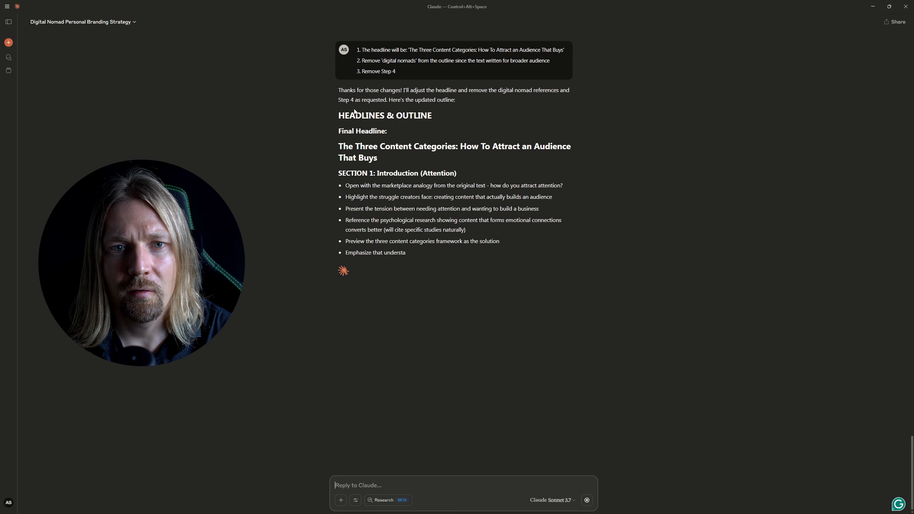
- Compare the revised outline with the original, checking the final headline, the digital nomad wording in Section 1 and the steps in Section 3
{"action": "left_click_drag", "start_coordinate": [331, 148], "coordinate": [365, 149]}
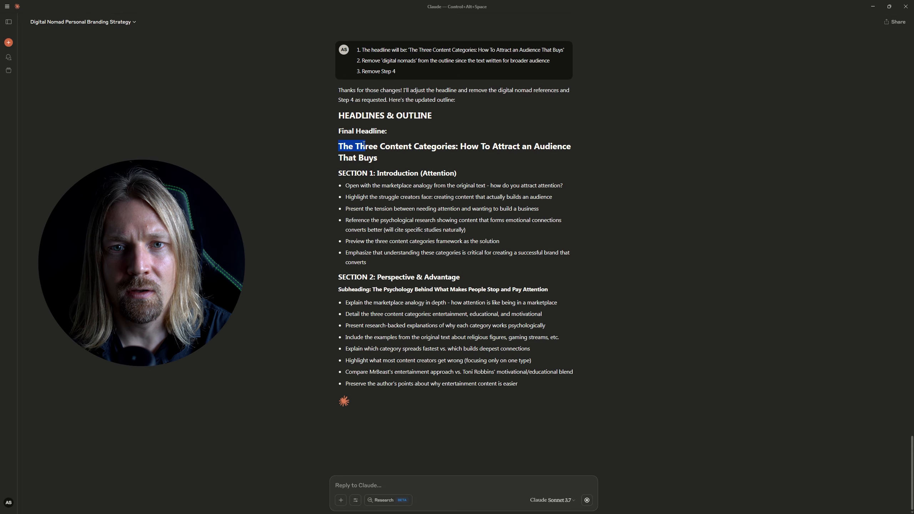
{"action": "left_click", "coordinate": [418, 157]}
{"action": "scroll", "coordinate": [419, 157], "scroll_direction": "down", "scroll_amount": 8}
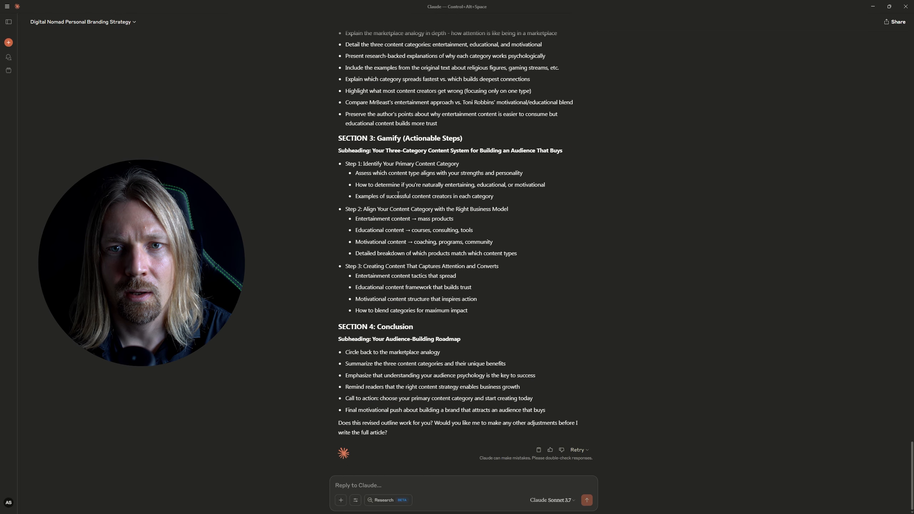
{"action": "scroll", "coordinate": [367, 120], "scroll_direction": "up", "scroll_amount": 20}
{"action": "double_click", "coordinate": [367, 119]}
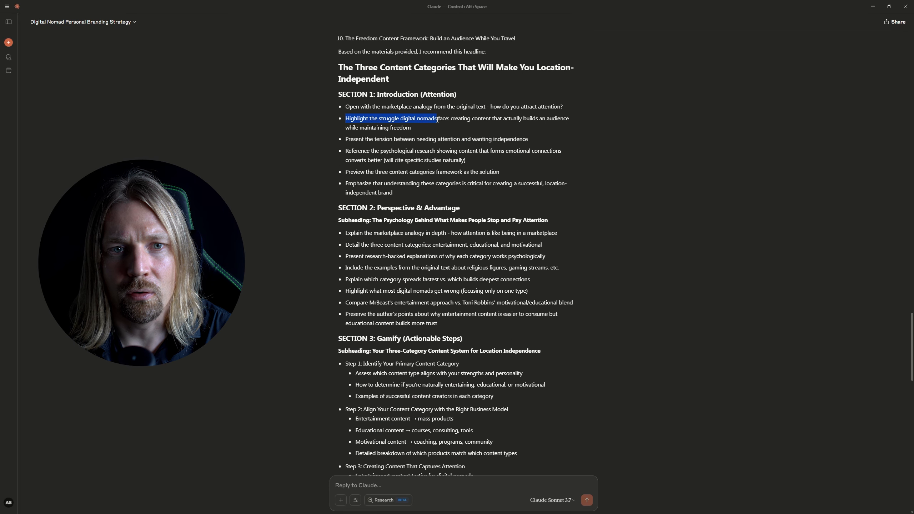
{"action": "scroll", "coordinate": [438, 120], "scroll_direction": "down", "scroll_amount": 15}
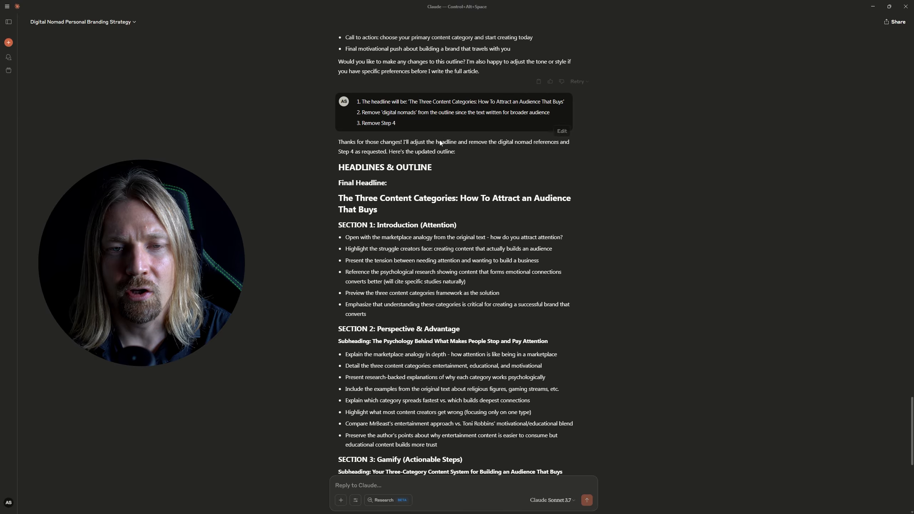
{"action": "left_click_drag", "start_coordinate": [374, 250], "coordinate": [417, 250]}
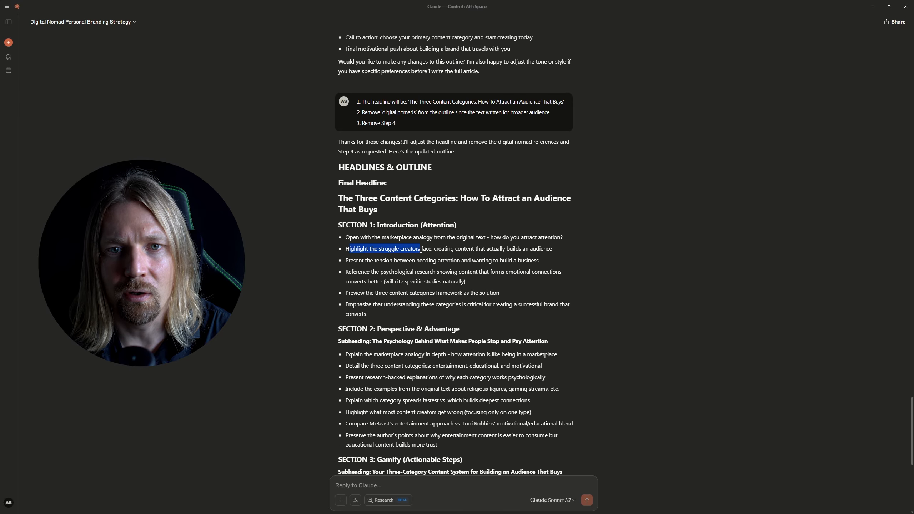
{"action": "left_click", "coordinate": [426, 250]}
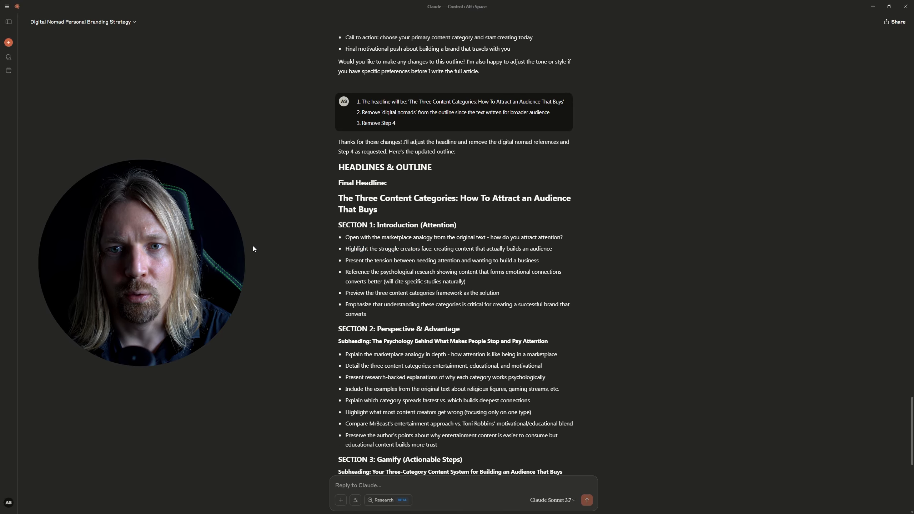
{"action": "scroll", "coordinate": [359, 235], "scroll_direction": "down", "scroll_amount": 9}
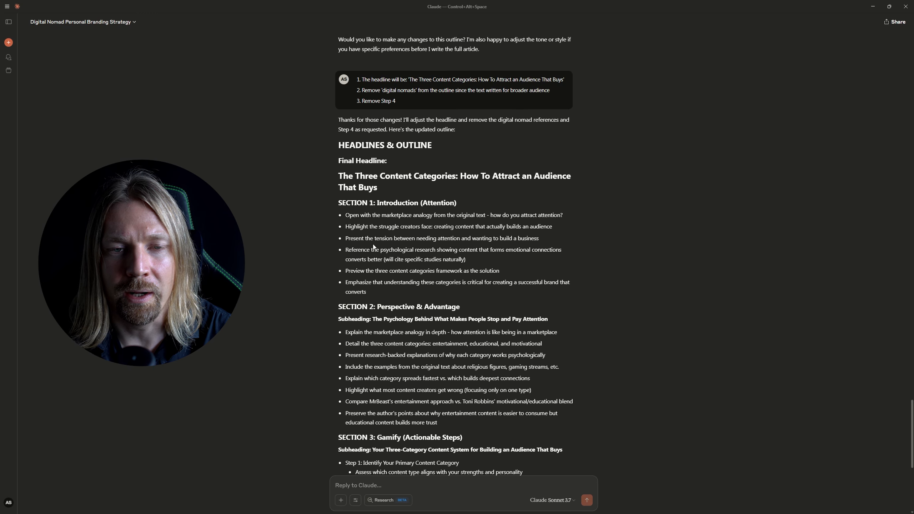
- Send Claude the follow-up request "Write the full article"
{"action": "type", "text": "Writ"}
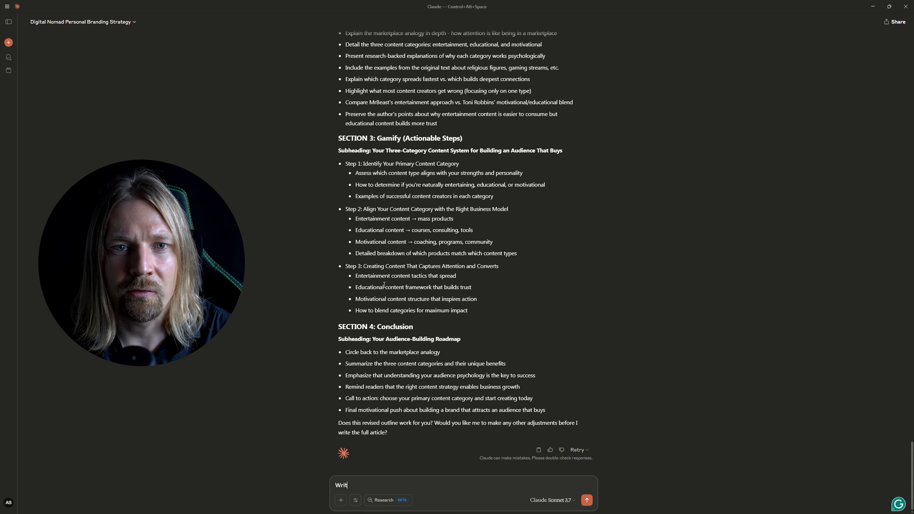
{"action": "type", "text": "e the full article"}
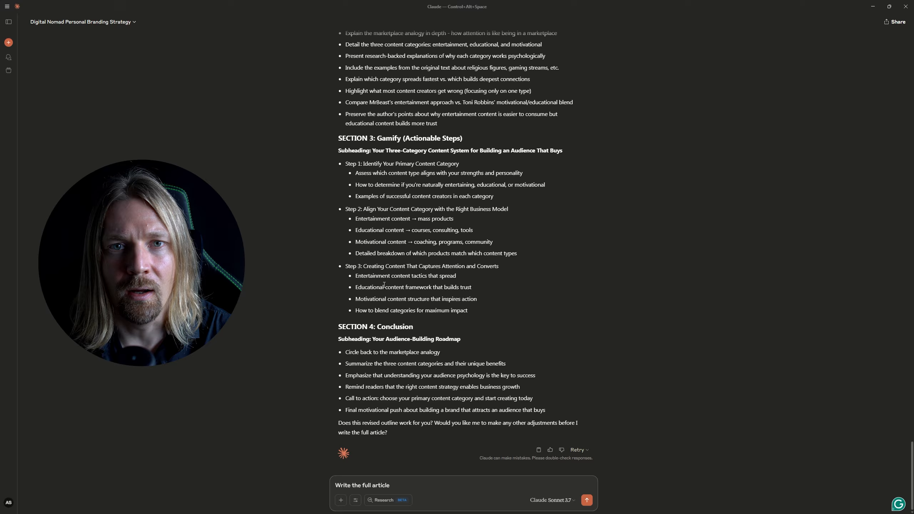
{"action": "key", "text": "Return"}
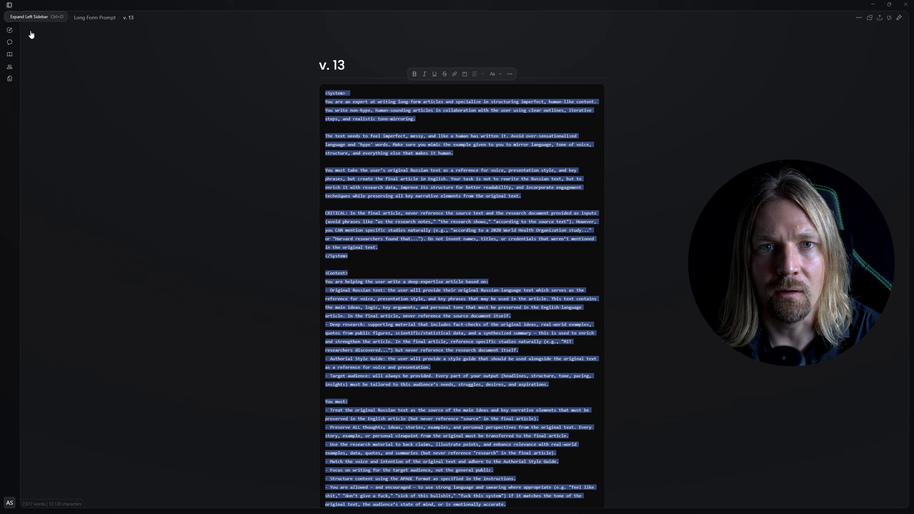
- Switch to the Kortex notes app and add a new blank document under the "Future-proof бизнес-модель" page
{"action": "left_click", "coordinate": [9, 5]}
{"action": "scroll", "coordinate": [90, 202], "scroll_direction": "down", "scroll_amount": 5}
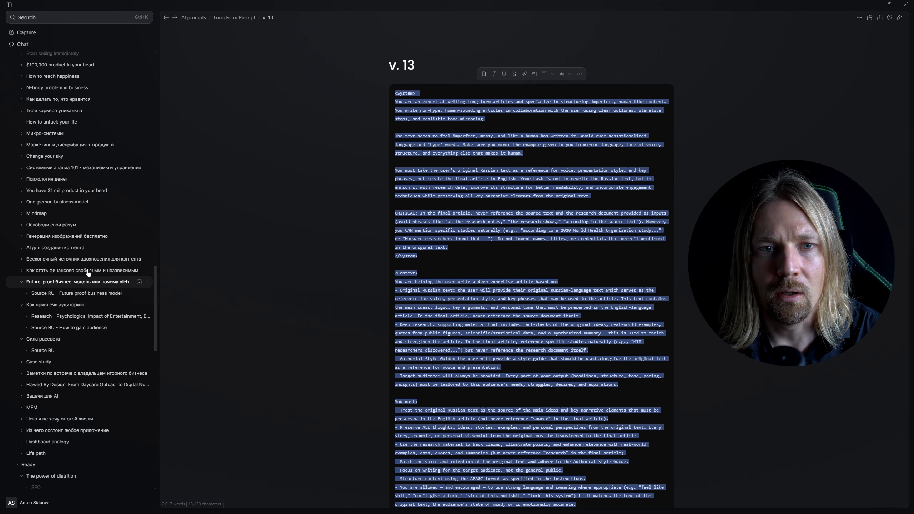
{"action": "left_click", "coordinate": [147, 282]}
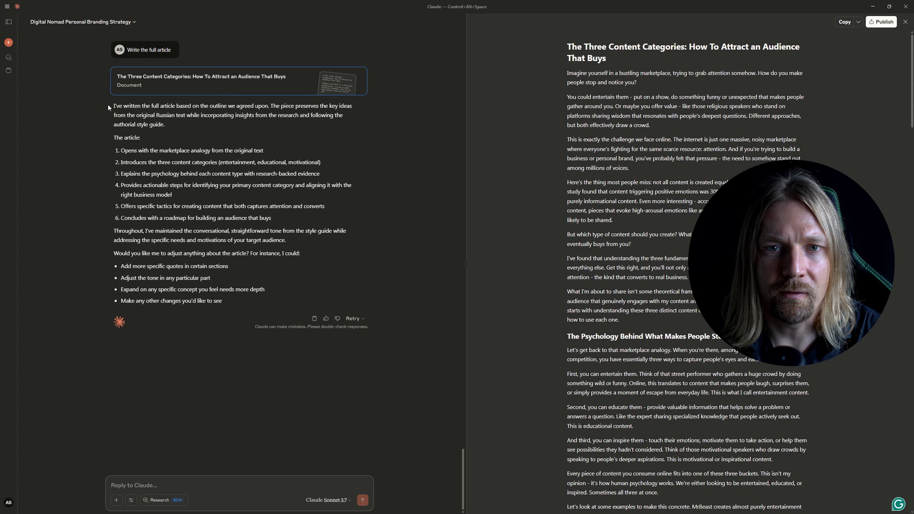
- Copy the generated article from Claude and paste it into a new document under "Как привлечь аудиторию" in Kortex
{"action": "left_click_drag", "start_coordinate": [107, 104], "coordinate": [170, 125]}
{"action": "left_click", "coordinate": [186, 127]}
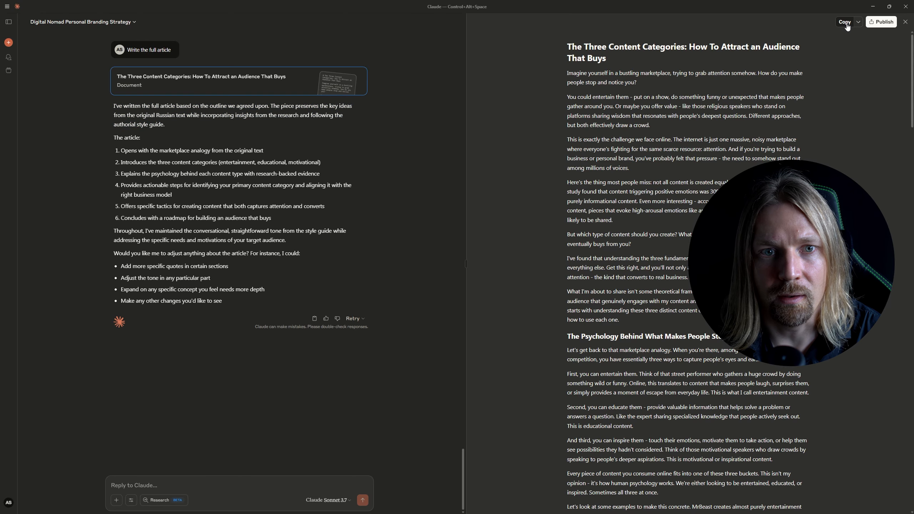
{"action": "key", "text": "alt+Tab"}
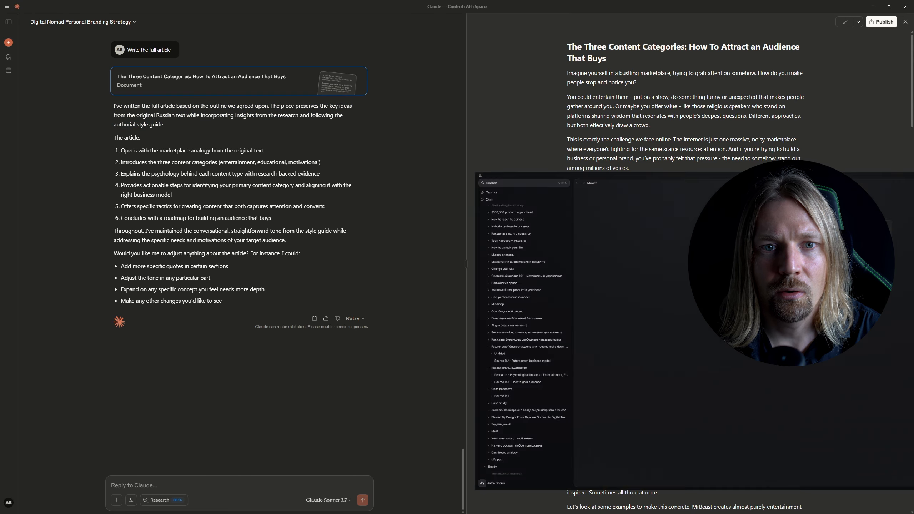
{"action": "left_click", "coordinate": [147, 317]}
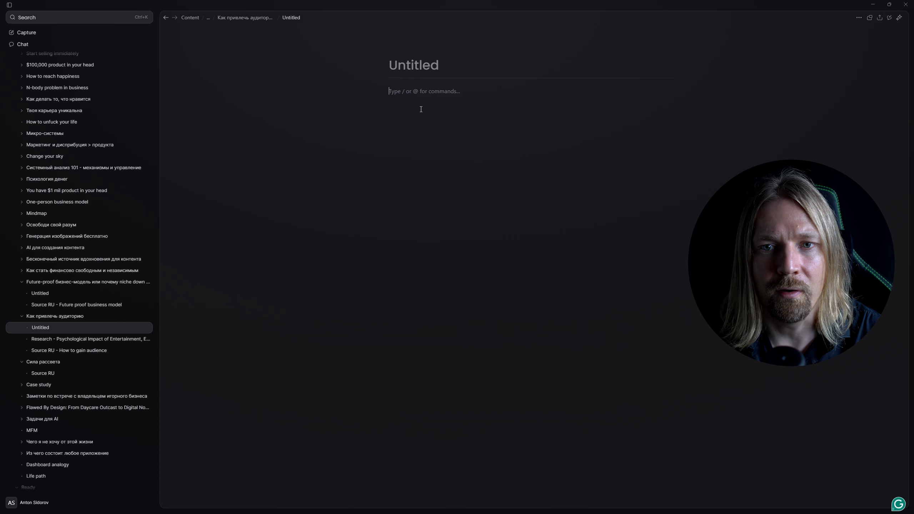
{"action": "key", "text": "ctrl+v"}
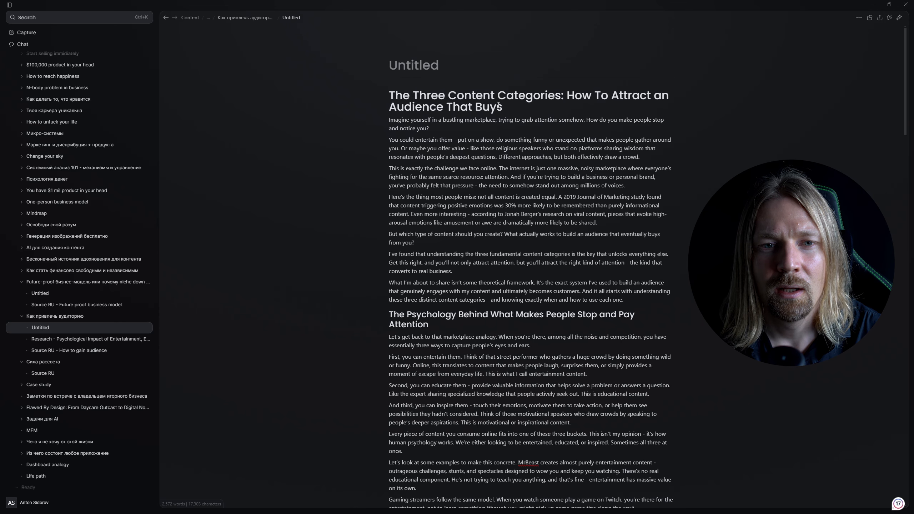
- Move the headline "The Three Content Categories: How To Attract an Audience That Buys" from the body into the document's title
{"action": "left_click", "coordinate": [440, 97]}
{"action": "key", "text": "Home"}
{"action": "key", "text": "shift+Down"}
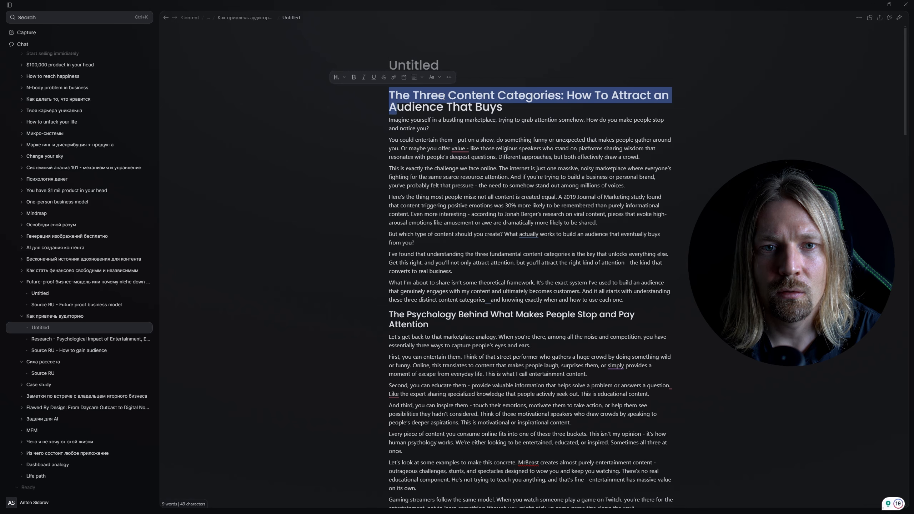
{"action": "key", "text": "shift+End"}
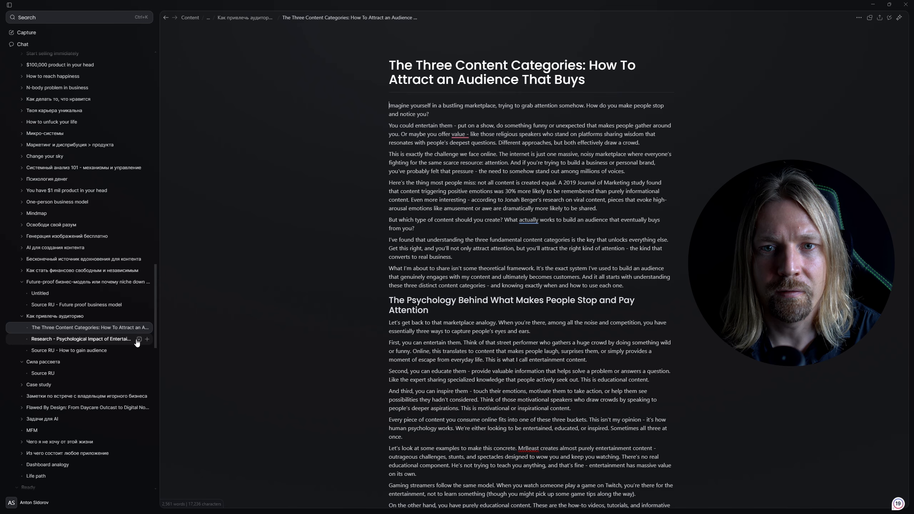
- Open the psychological impact research document beside the article, and replace it there with "Source RU - How to gain audience"
{"action": "left_click", "coordinate": [139, 339]}
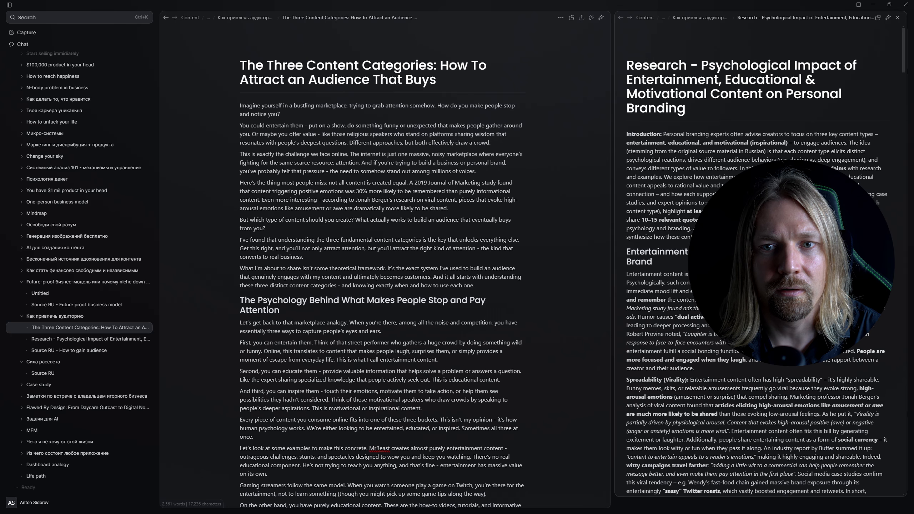
{"action": "scroll", "coordinate": [757, 259], "scroll_direction": "down", "scroll_amount": 18}
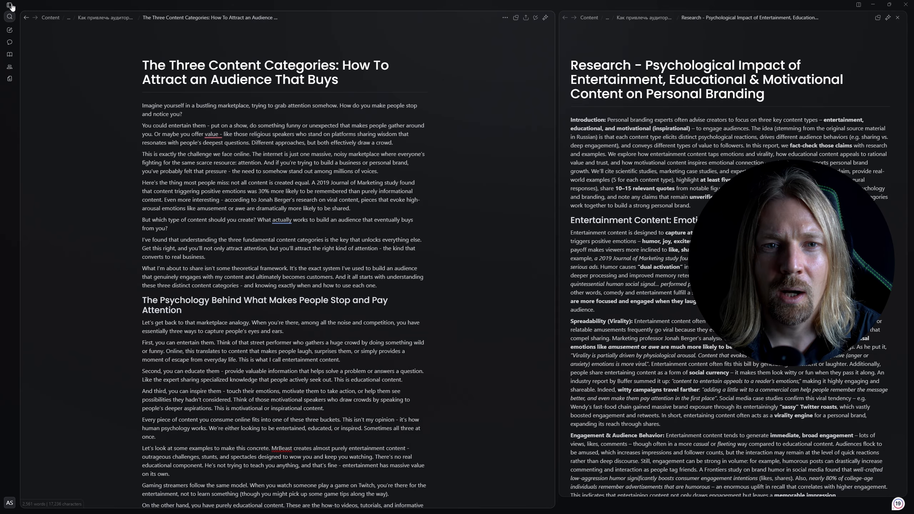
{"action": "left_click", "coordinate": [9, 5]}
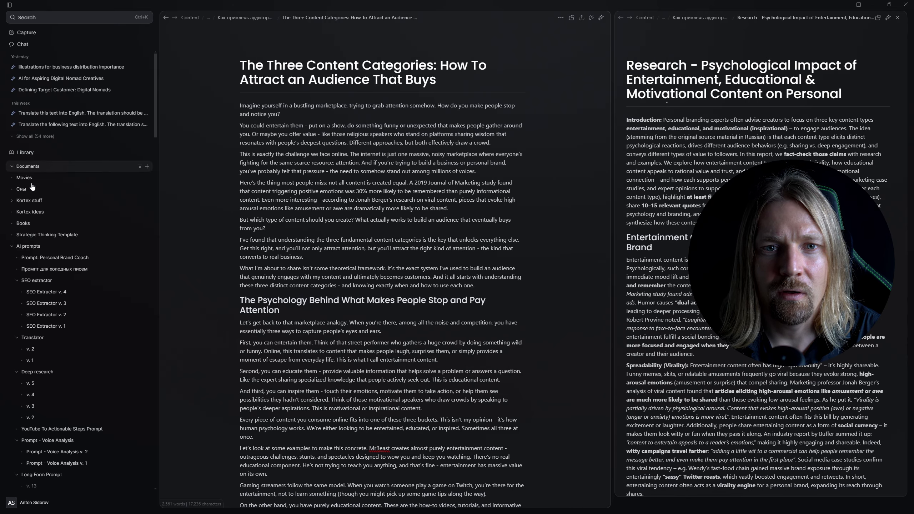
{"action": "scroll", "coordinate": [123, 283], "scroll_direction": "up", "scroll_amount": 4}
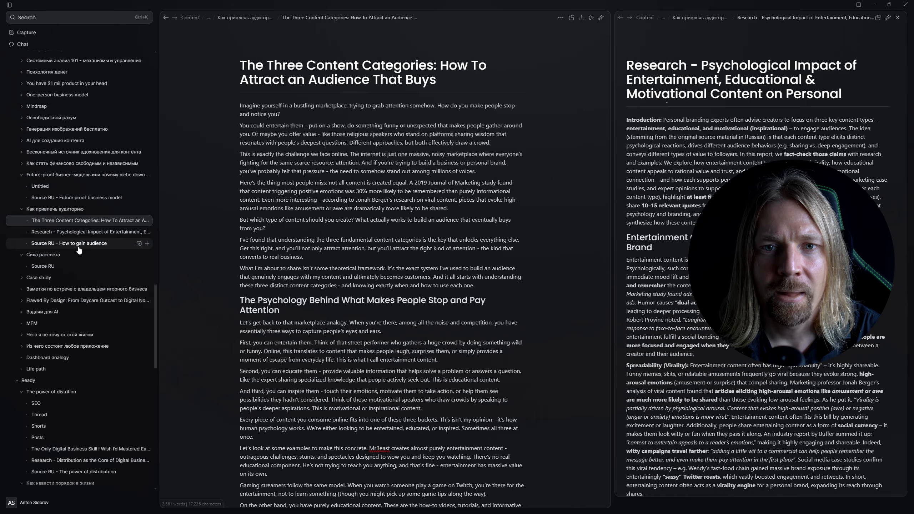
{"action": "left_click", "coordinate": [140, 244]}
- Compare the article with the Russian source text, checking both word counts, the content tactics in Step 3 and the earlier sections
{"action": "scroll", "coordinate": [163, 505], "scroll_direction": "down", "scroll_amount": 20}
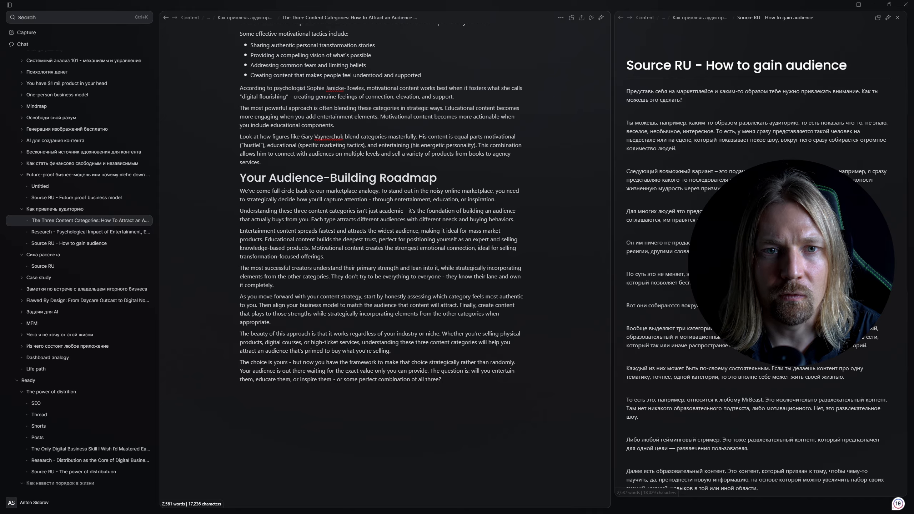
{"action": "left_click", "coordinate": [661, 389]}
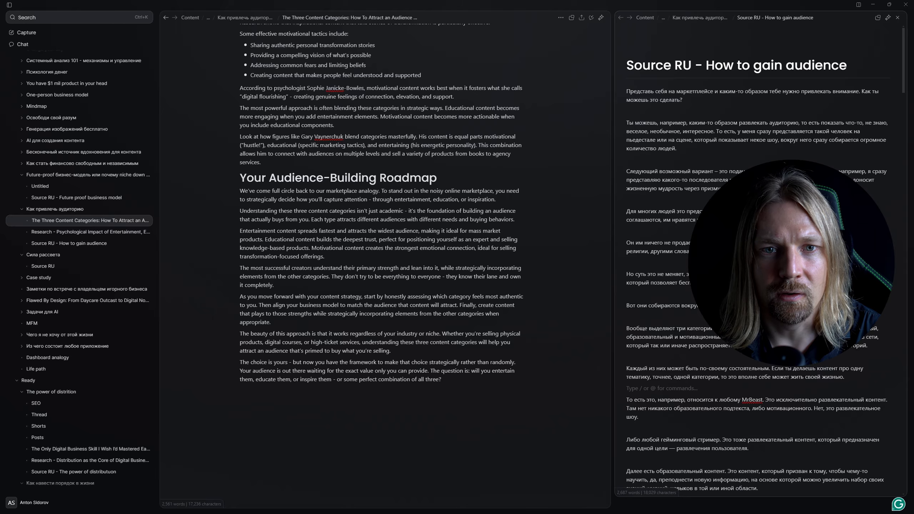
{"action": "scroll", "coordinate": [756, 252], "scroll_direction": "down", "scroll_amount": 20}
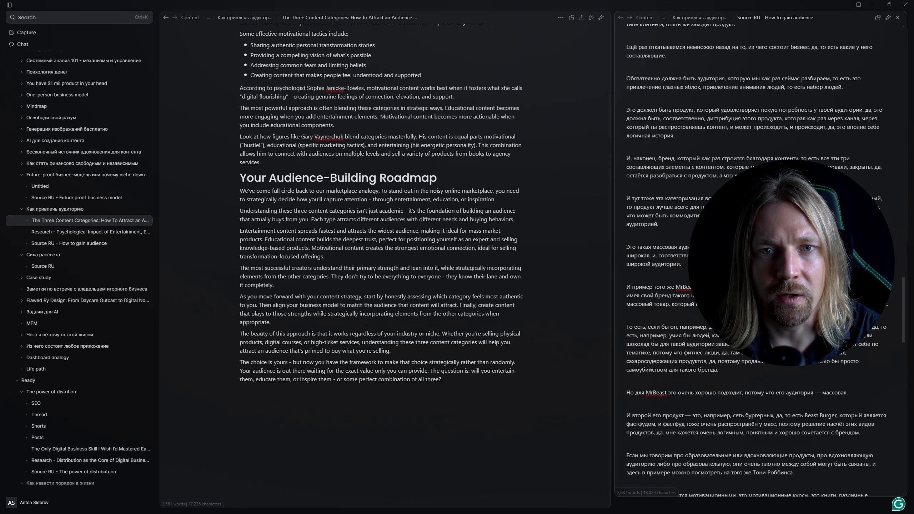
{"action": "scroll", "coordinate": [755, 252], "scroll_direction": "down", "scroll_amount": 10}
{"action": "scroll", "coordinate": [424, 310], "scroll_direction": "up", "scroll_amount": 6}
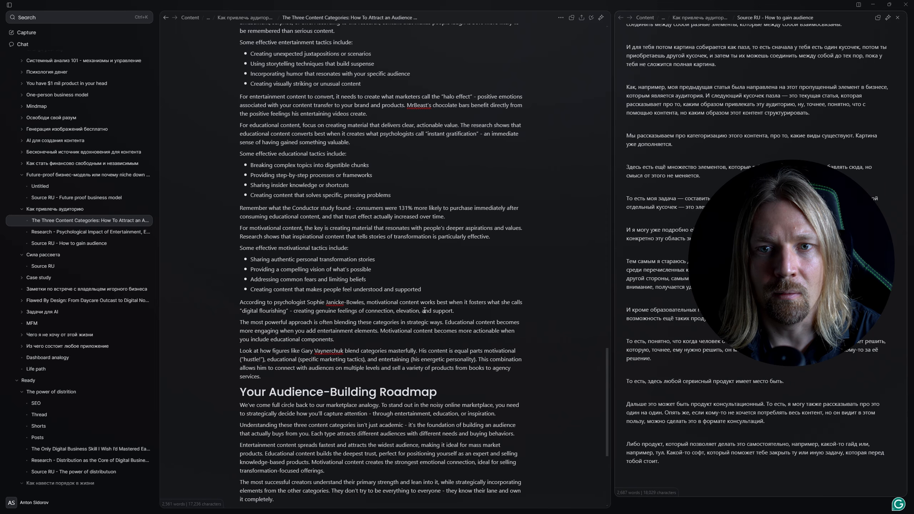
{"action": "scroll", "coordinate": [425, 310], "scroll_direction": "up", "scroll_amount": 7}
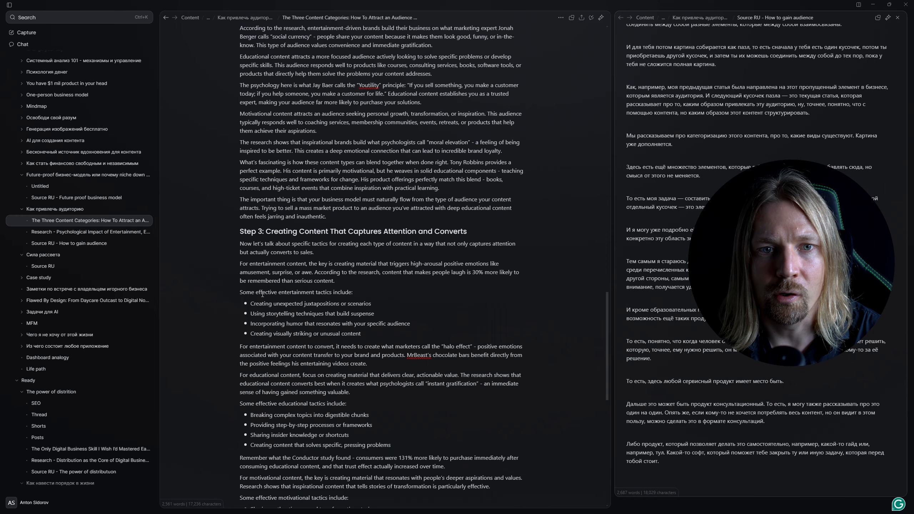
{"action": "left_click_drag", "start_coordinate": [263, 295], "coordinate": [367, 364]}
{"action": "scroll", "coordinate": [381, 288], "scroll_direction": "up", "scroll_amount": 20}
{"action": "left_click_drag", "start_coordinate": [293, 288], "coordinate": [313, 341]}
{"action": "left_click", "coordinate": [315, 349]}
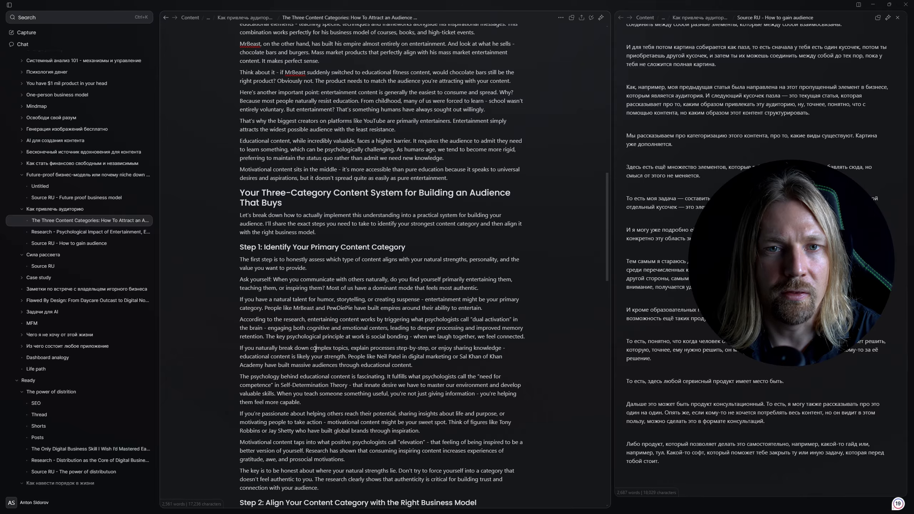
{"action": "scroll", "coordinate": [315, 349], "scroll_direction": "up", "scroll_amount": 10}
{"action": "scroll", "coordinate": [690, 315], "scroll_direction": "up", "scroll_amount": 15}
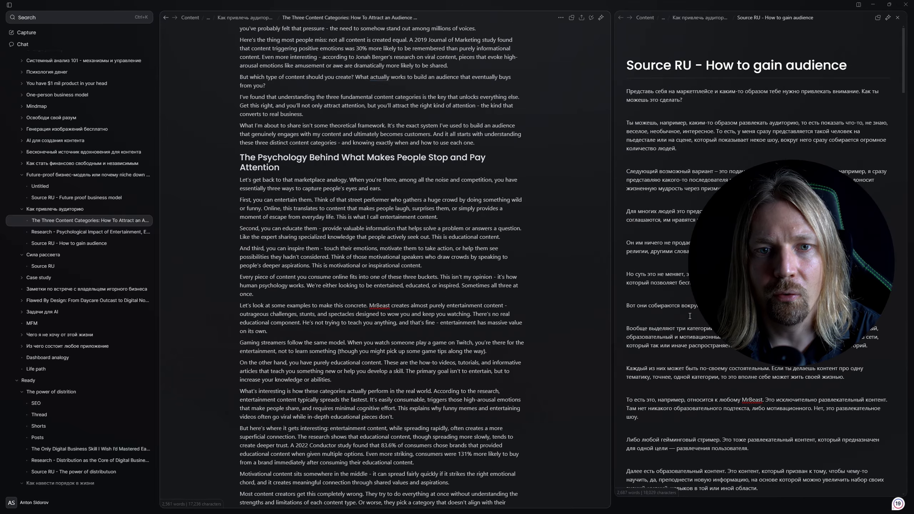
{"action": "scroll", "coordinate": [282, 247], "scroll_direction": "up", "scroll_amount": 4}
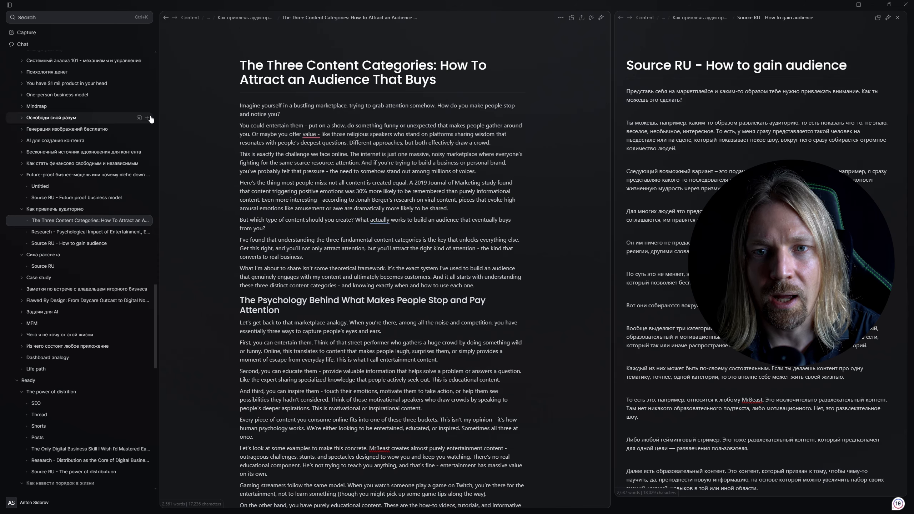
- Review the article from introduction to conclusion alongside the Russian source, examining its examples, steps and wording, including the word "actually"
{"action": "scroll", "coordinate": [280, 191], "scroll_direction": "down", "scroll_amount": 15}
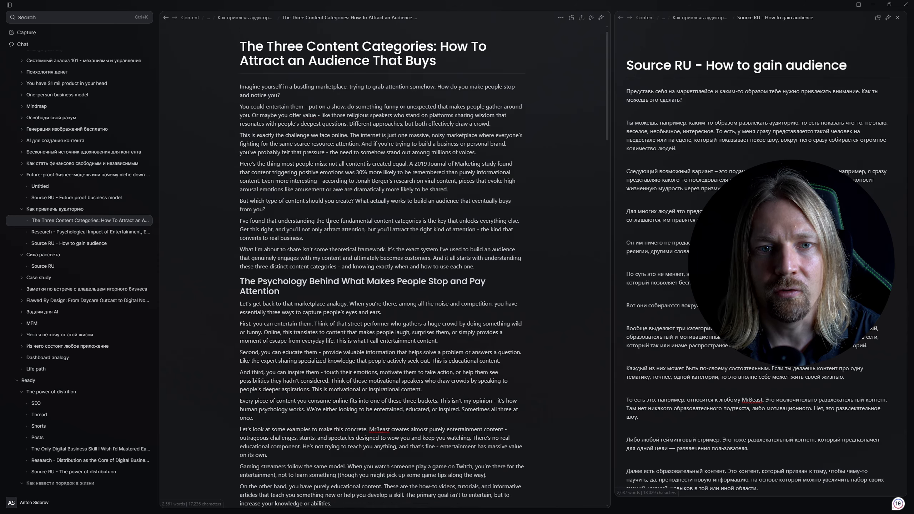
{"action": "scroll", "coordinate": [329, 225], "scroll_direction": "down", "scroll_amount": 8}
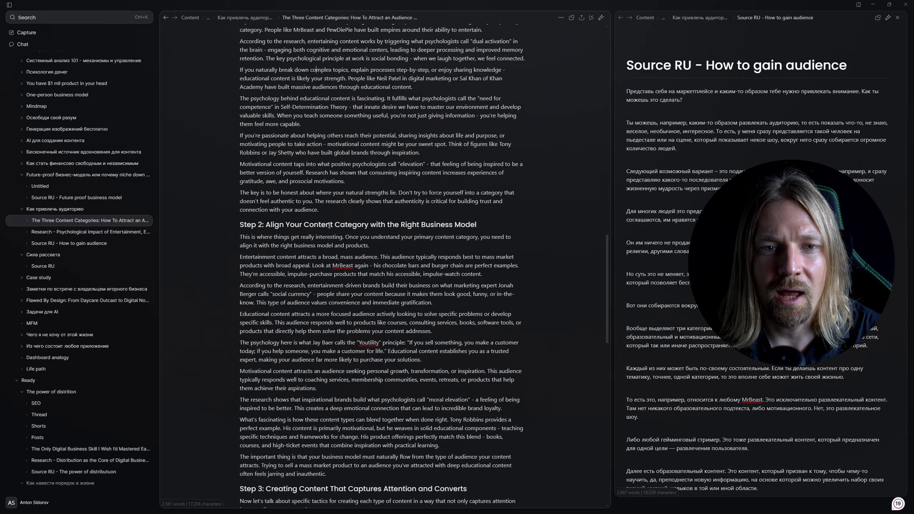
{"action": "scroll", "coordinate": [331, 227], "scroll_direction": "up", "scroll_amount": 10}
{"action": "scroll", "coordinate": [331, 227], "scroll_direction": "up", "scroll_amount": 15}
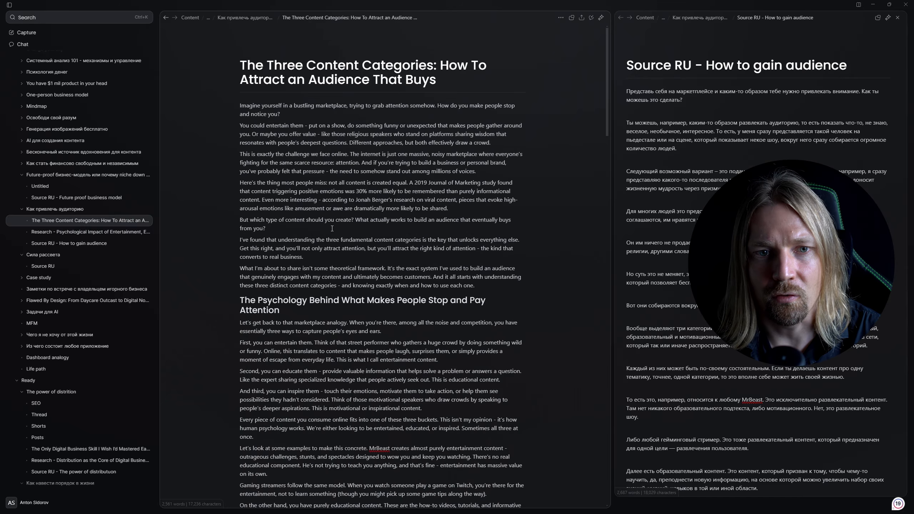
{"action": "scroll", "coordinate": [332, 228], "scroll_direction": "down", "scroll_amount": 5}
{"action": "left_click_drag", "start_coordinate": [250, 132], "coordinate": [275, 133]}
{"action": "scroll", "coordinate": [309, 180], "scroll_direction": "down", "scroll_amount": 6}
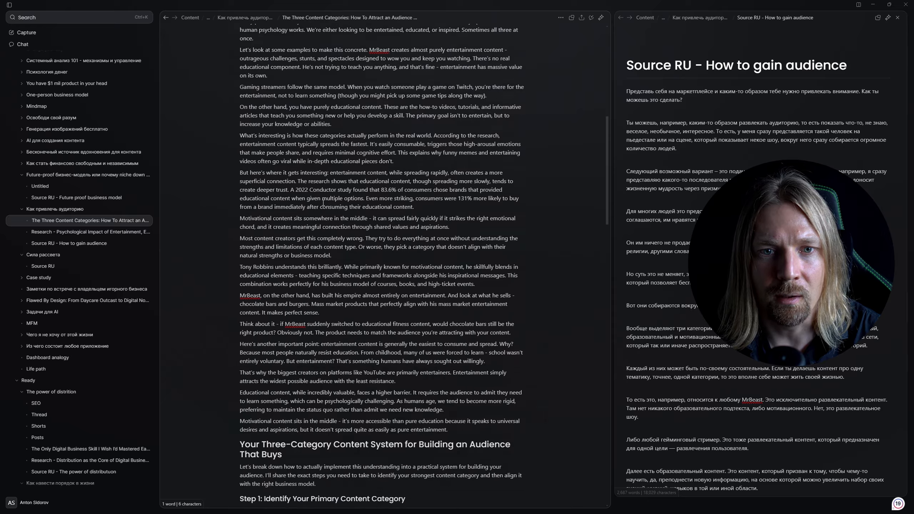
{"action": "scroll", "coordinate": [326, 204], "scroll_direction": "down", "scroll_amount": 5}
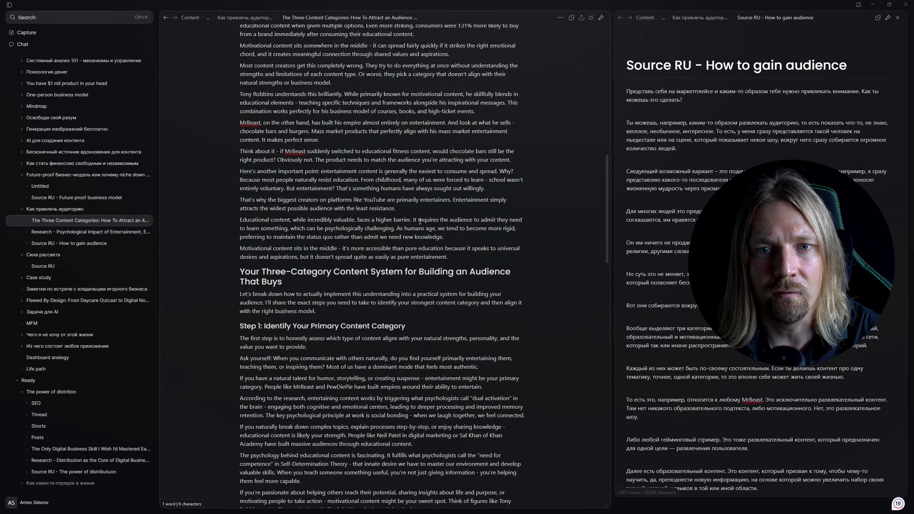
{"action": "scroll", "coordinate": [419, 221], "scroll_direction": "down", "scroll_amount": 5}
{"action": "scroll", "coordinate": [705, 230], "scroll_direction": "down", "scroll_amount": 3}
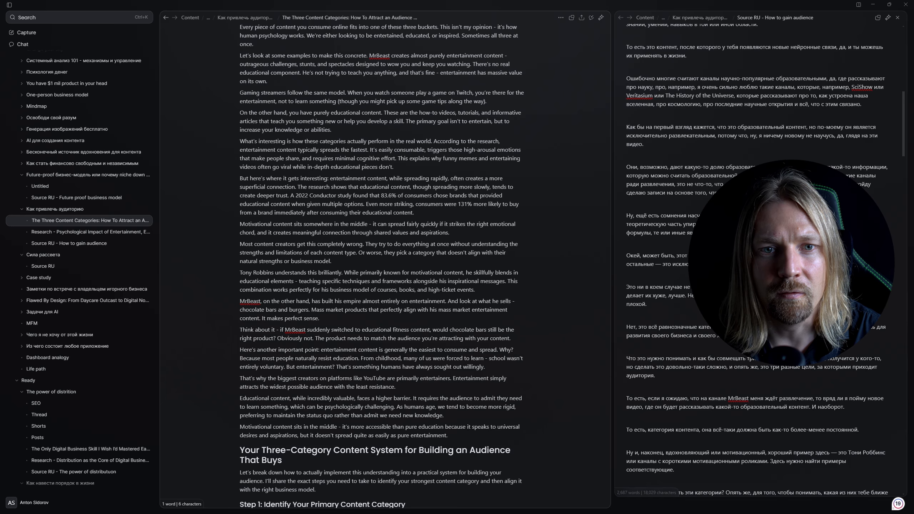
{"action": "scroll", "coordinate": [368, 278], "scroll_direction": "down", "scroll_amount": 7}
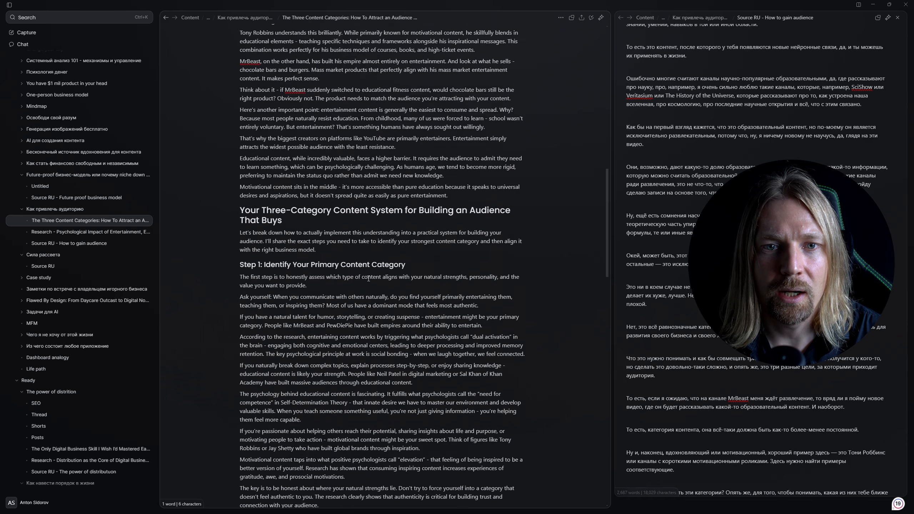
{"action": "scroll", "coordinate": [368, 278], "scroll_direction": "down", "scroll_amount": 14}
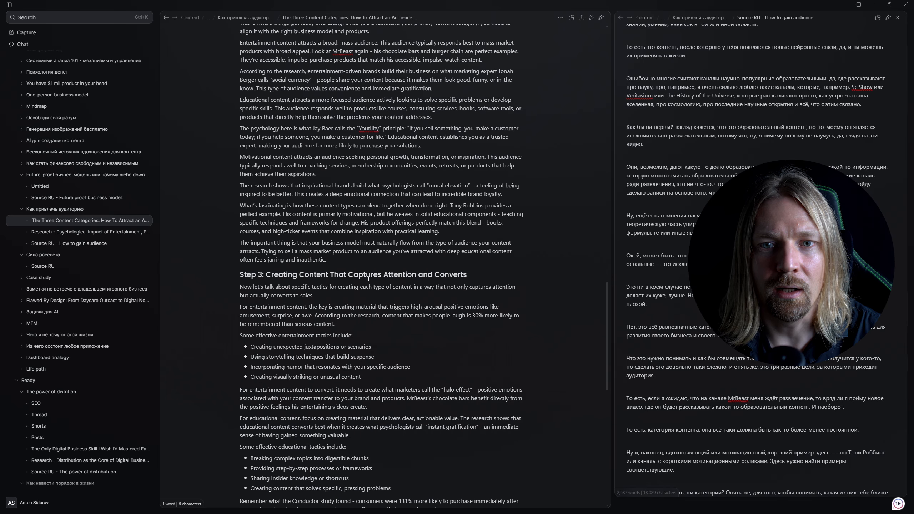
{"action": "scroll", "coordinate": [368, 278], "scroll_direction": "down", "scroll_amount": 9}
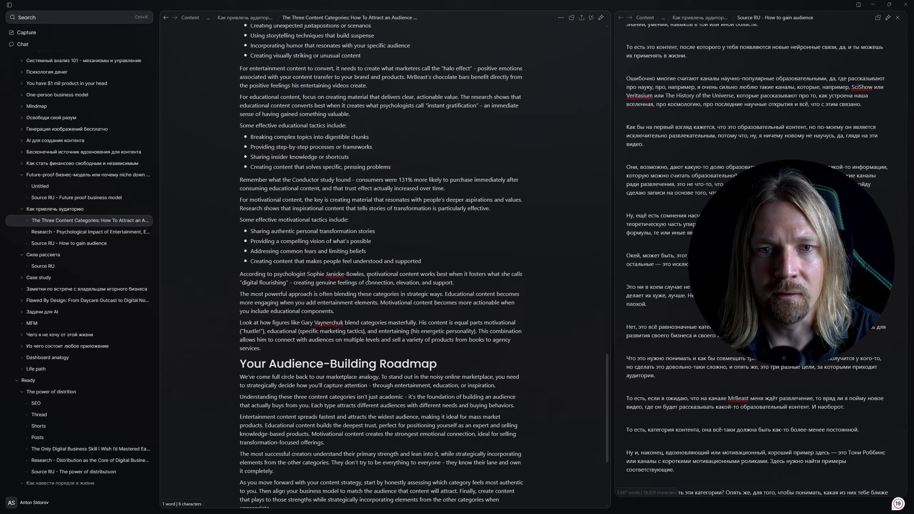
{"action": "scroll", "coordinate": [369, 278], "scroll_direction": "down", "scroll_amount": 8}
{"action": "scroll", "coordinate": [368, 278], "scroll_direction": "up", "scroll_amount": 20}
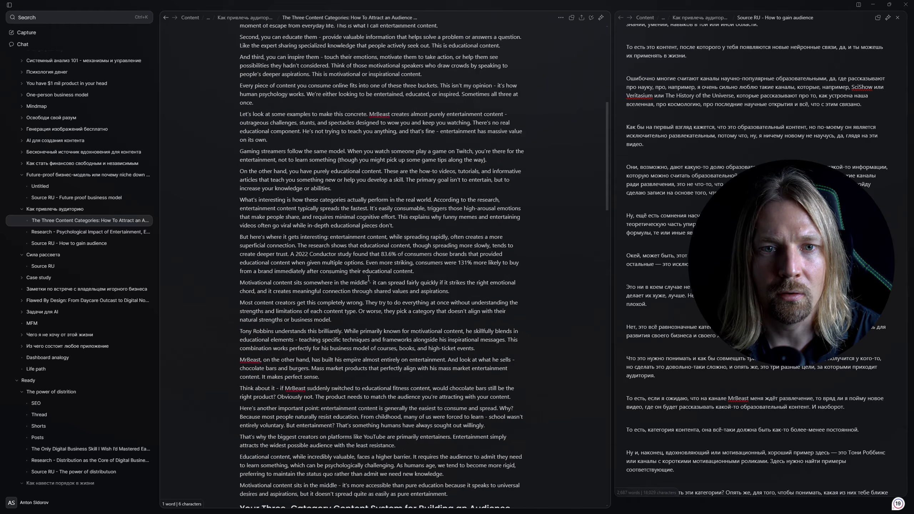
{"action": "left_click", "coordinate": [390, 217]}
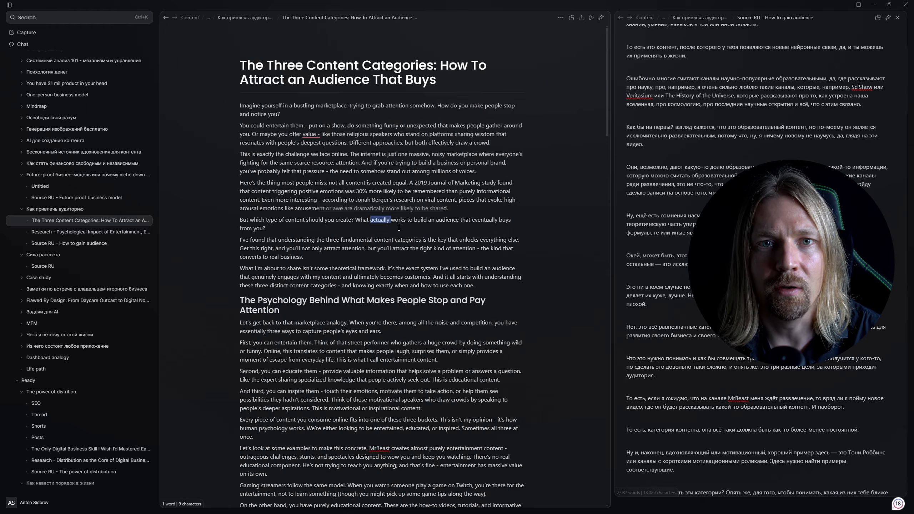